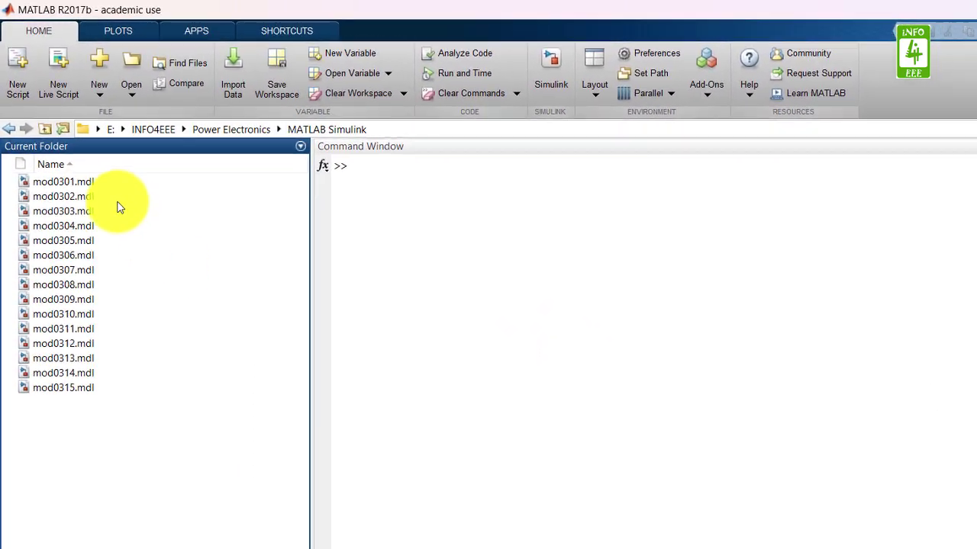
Open mod0302.mdl and save it in .mdl format as mod0316
click(98, 180)
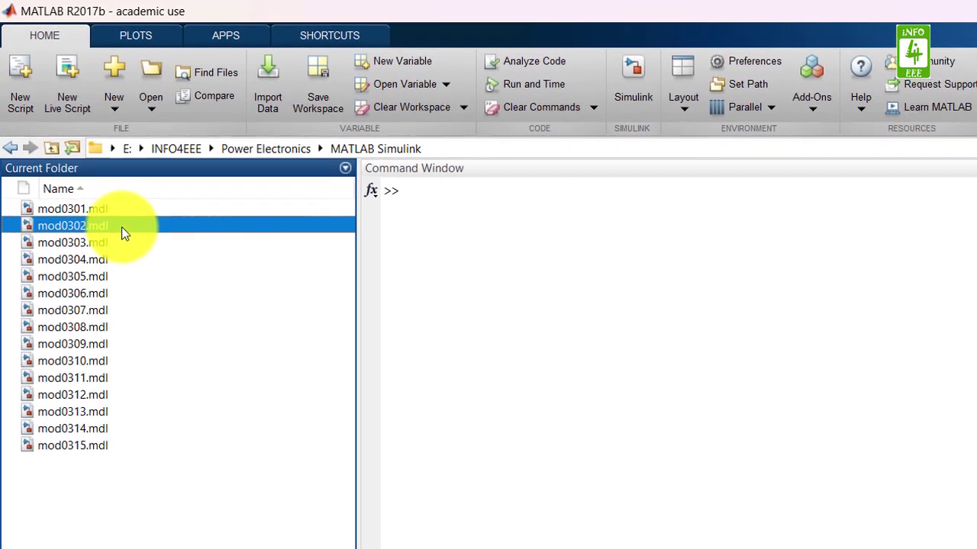
double_click(126, 236)
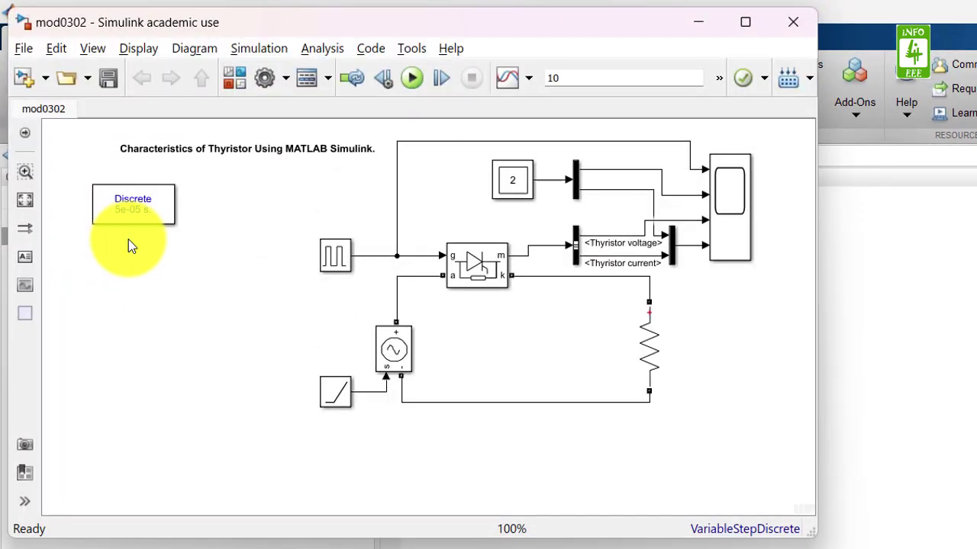
click(24, 47)
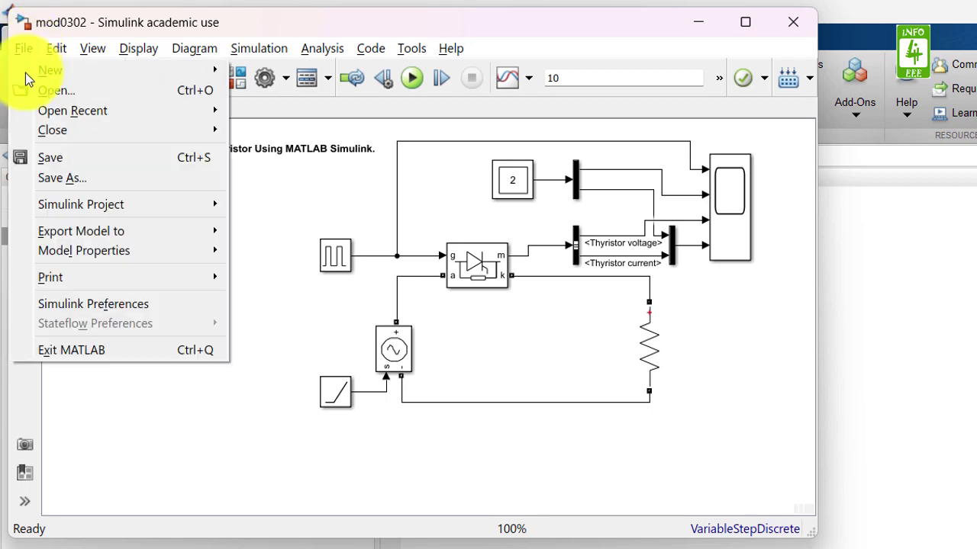
click(68, 179)
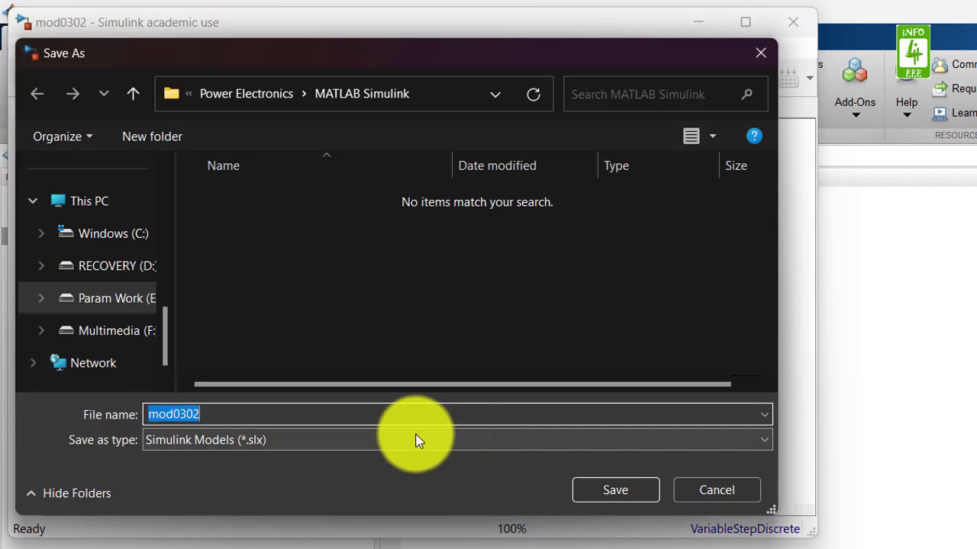
click(415, 438)
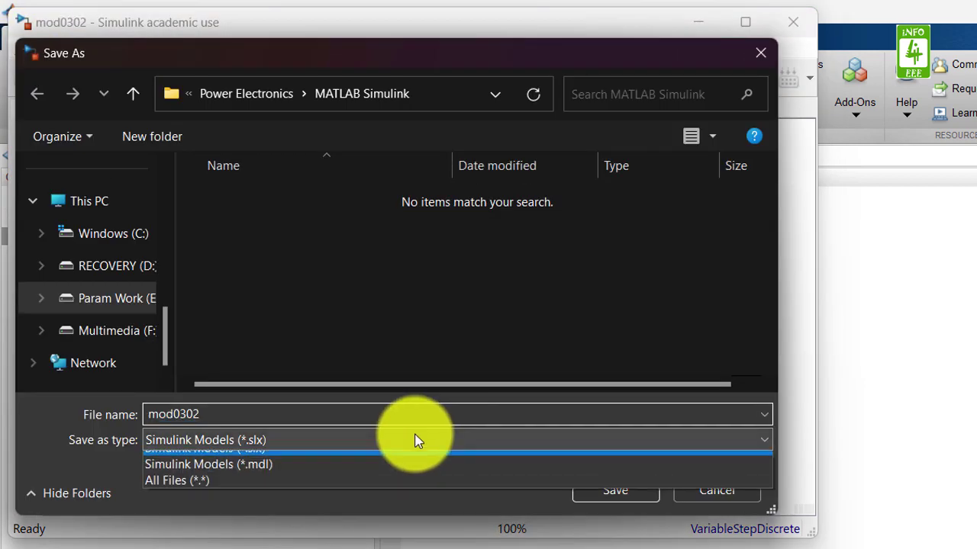
key(Down)
key(Return)
click(343, 412)
key(BackSpace)
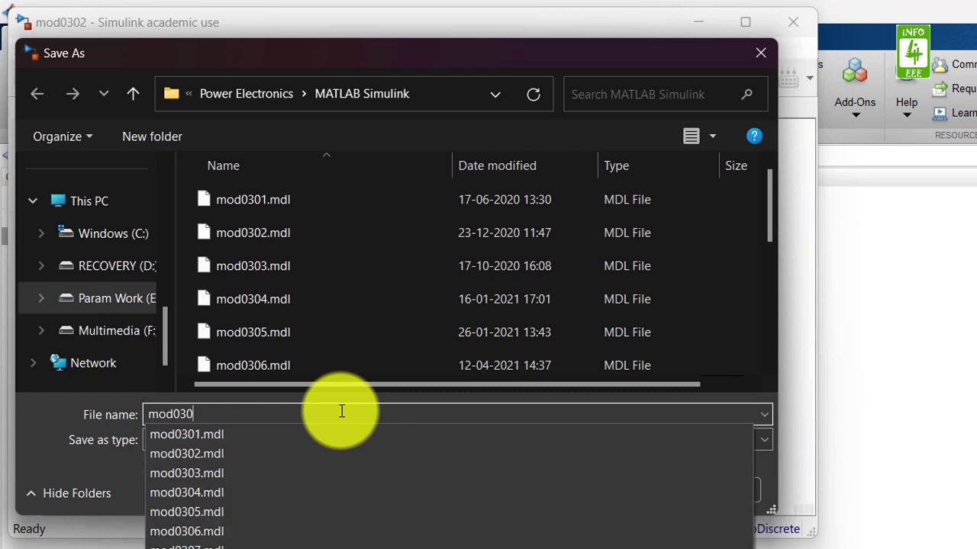
text(16)
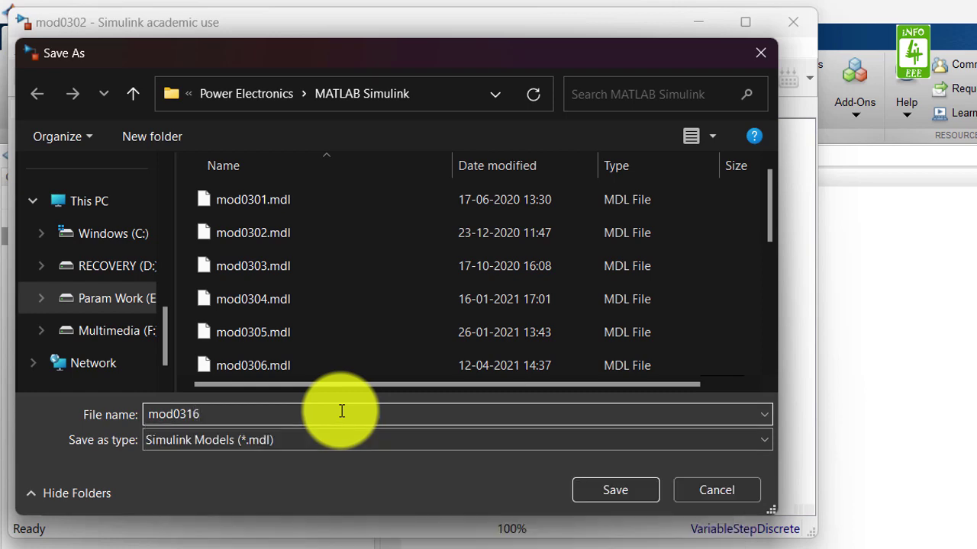
key(Return)
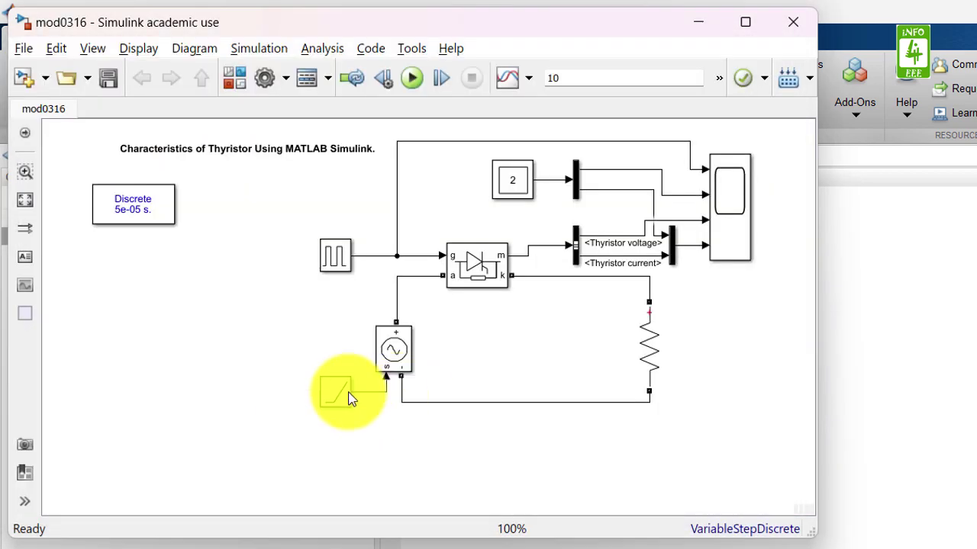
Check the thyristor and resistor block names, then clear the selection
click(473, 271)
click(649, 345)
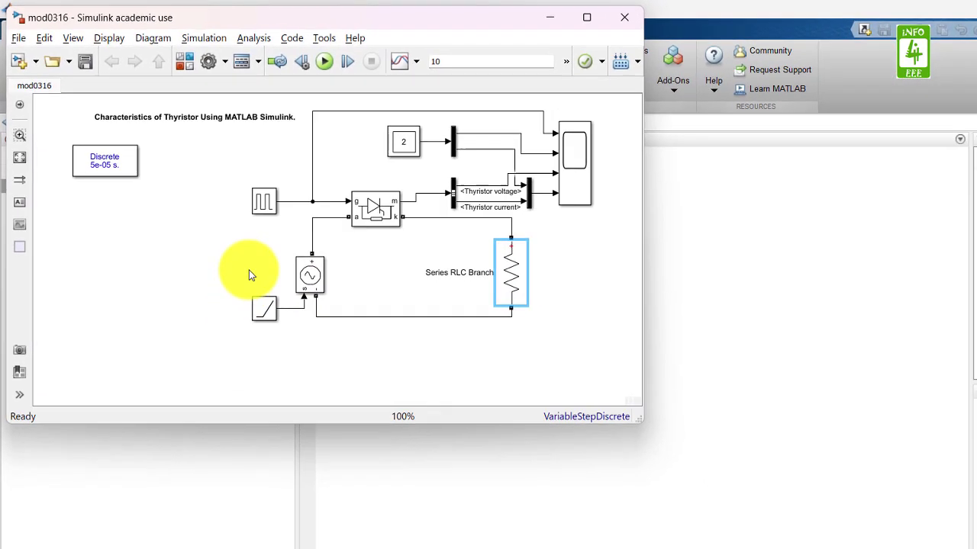
click(215, 123)
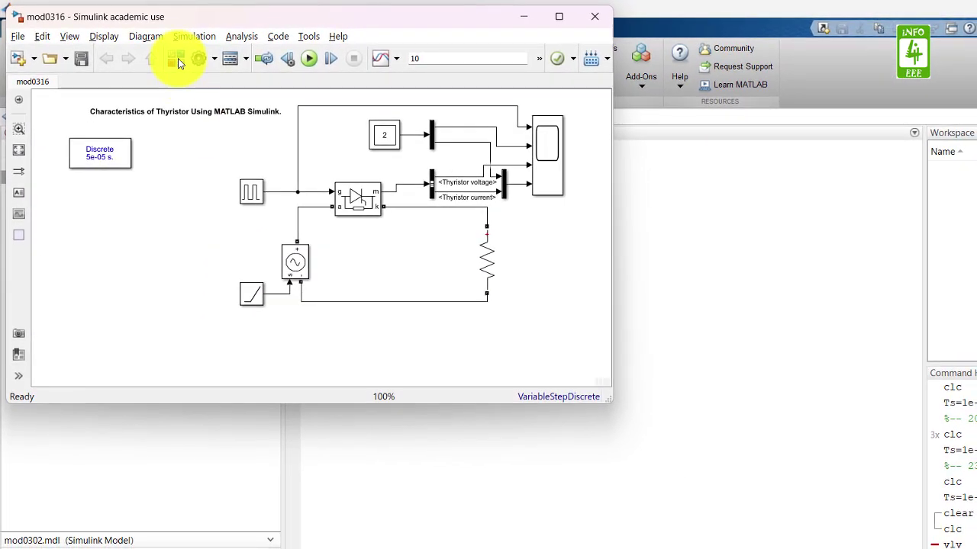
In the Library Browser, go to Simscape Power Systems Fundamental Blocks > Electrical Sources and select AC Voltage Source
click(177, 59)
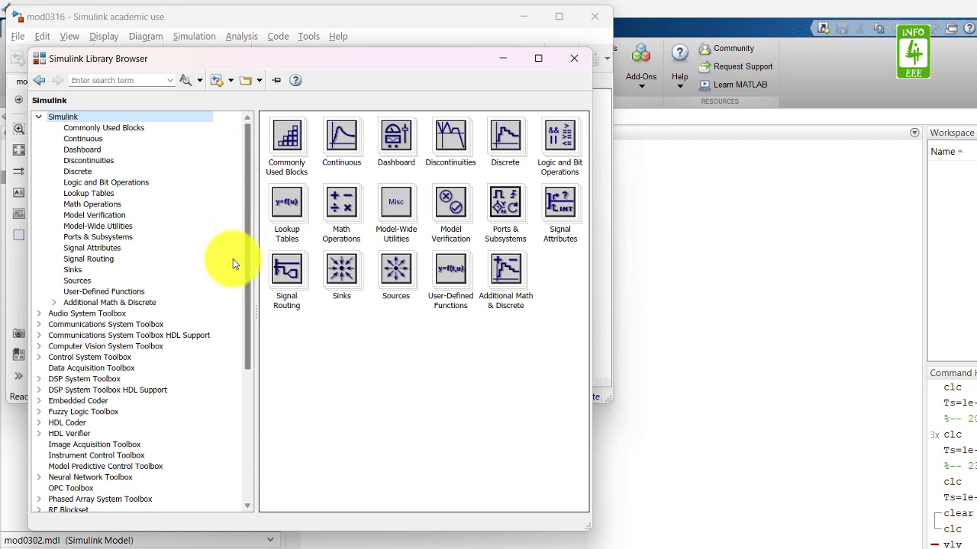
drag(249, 250, 255, 396)
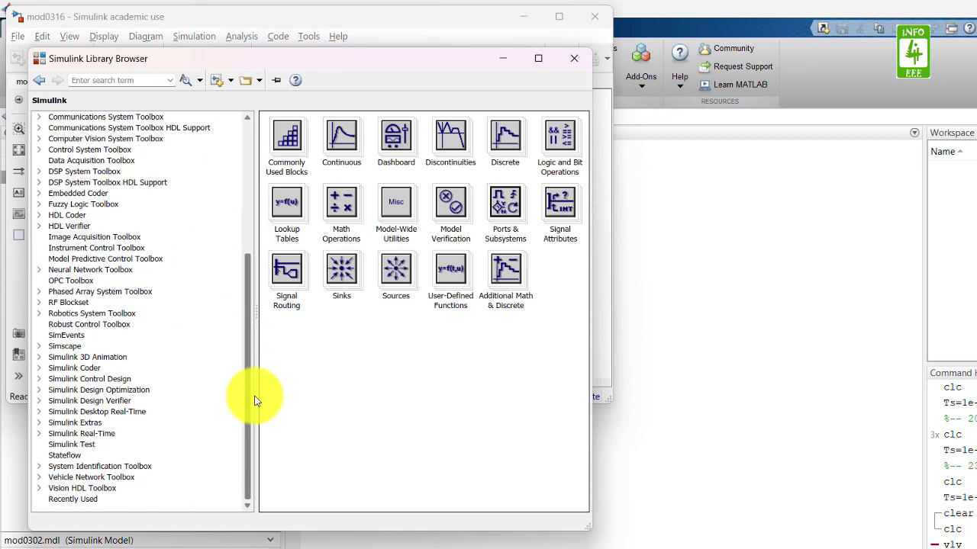
click(39, 347)
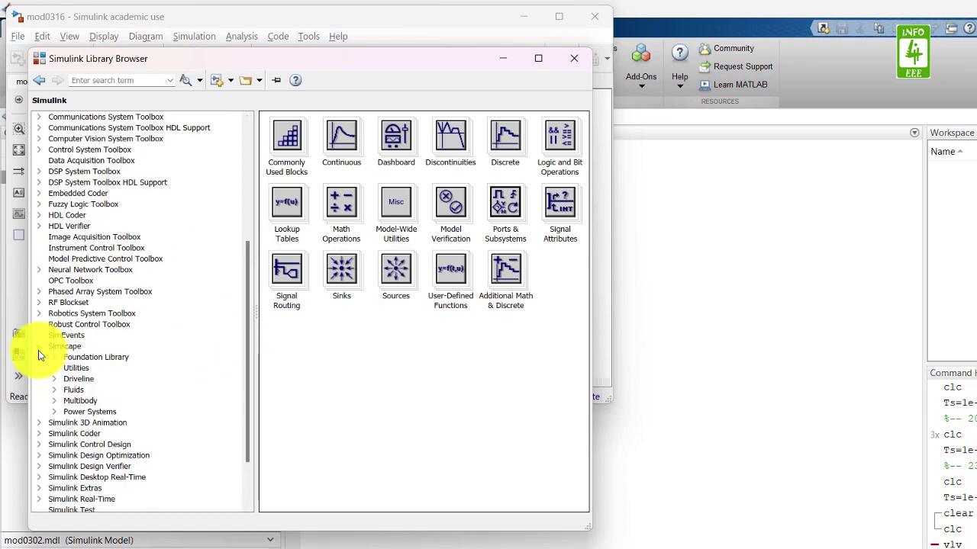
click(54, 413)
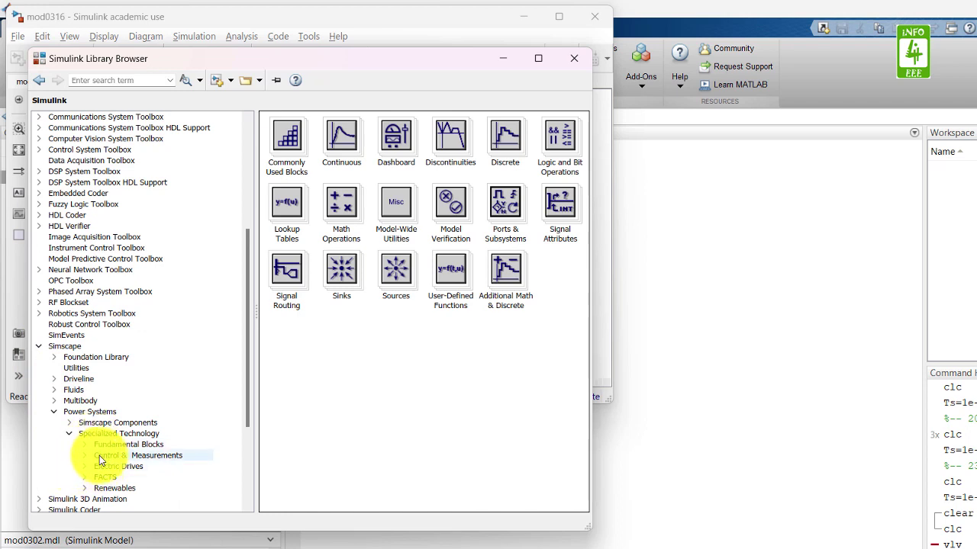
click(86, 445)
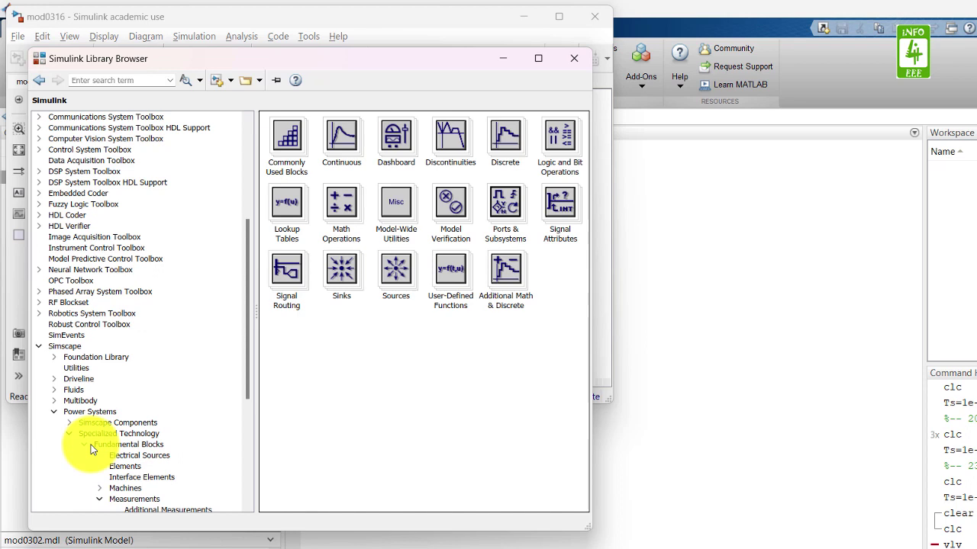
click(135, 457)
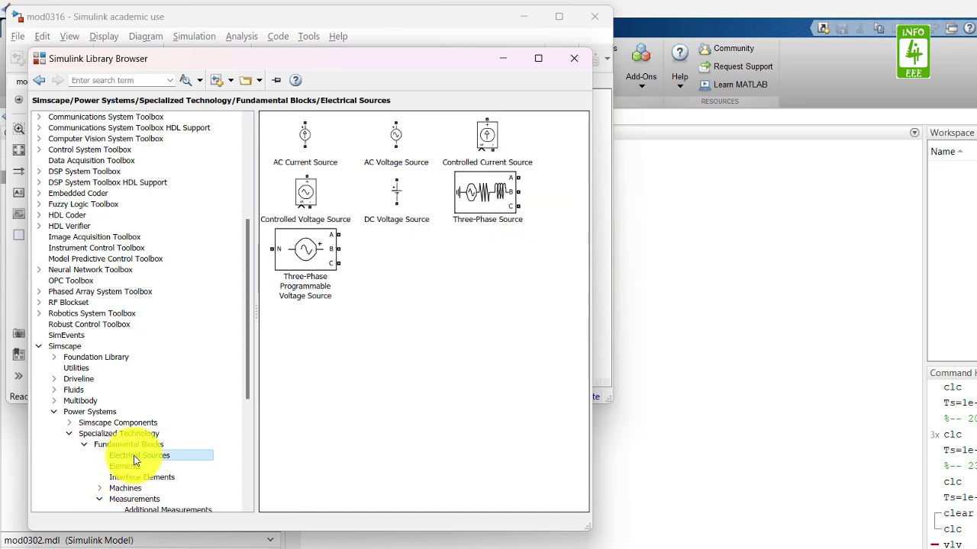
click(395, 144)
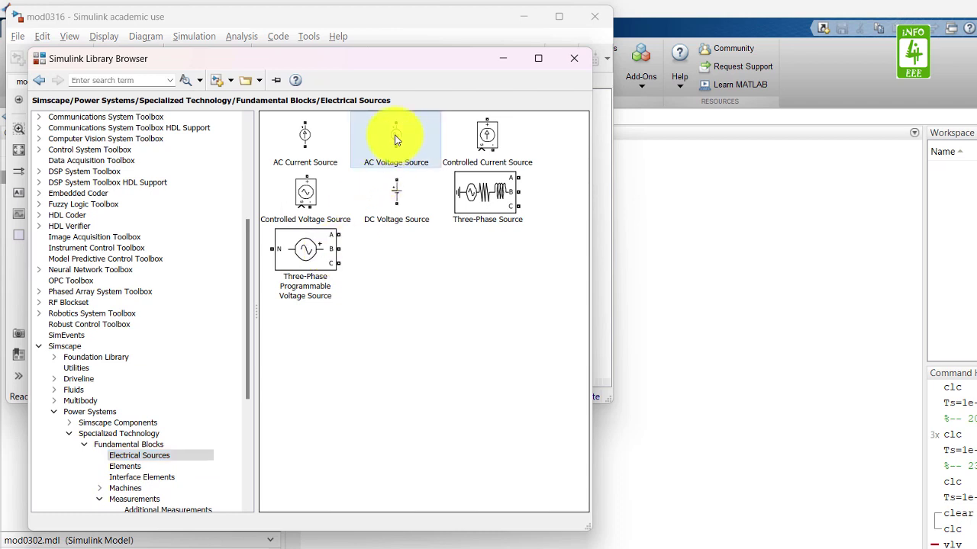
Drag in an AC Voltage Source, delete the Ramp and Controlled Voltage Source, and place the AC source in their gap
drag(394, 139, 600, 190)
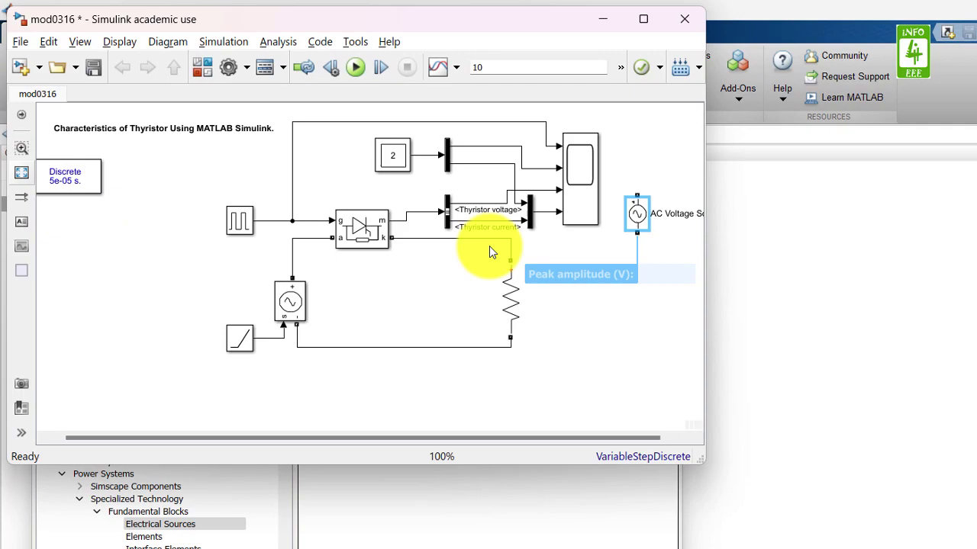
key(space)
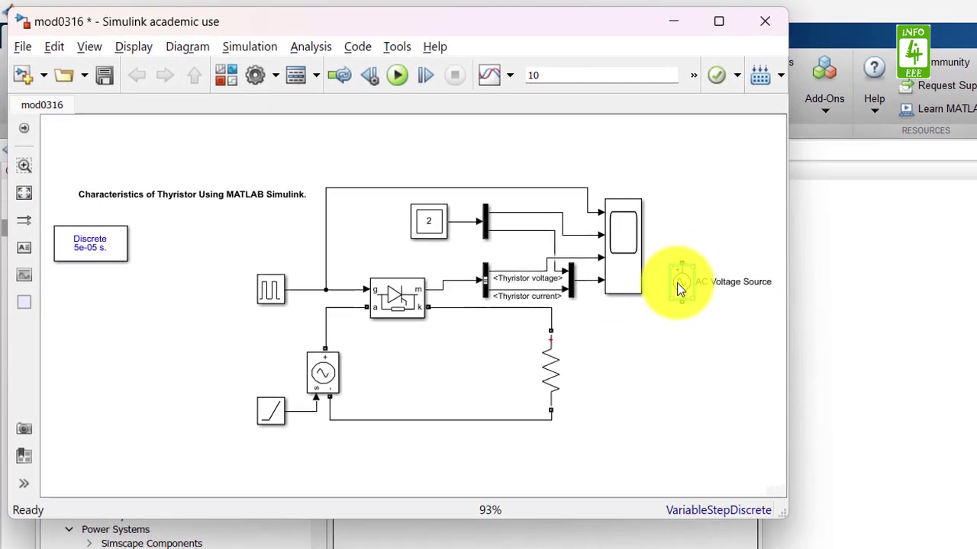
drag(677, 283, 210, 395)
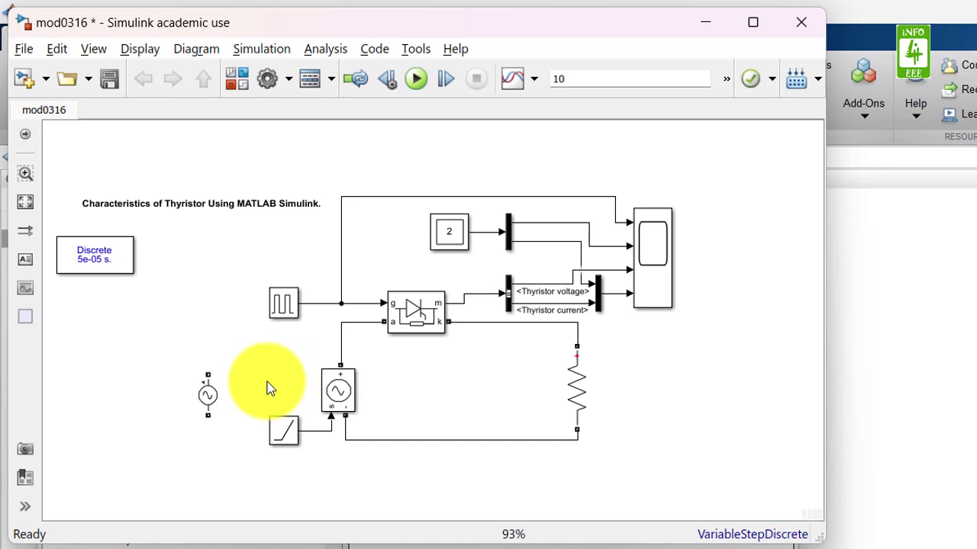
drag(267, 381, 361, 436)
key(Delete)
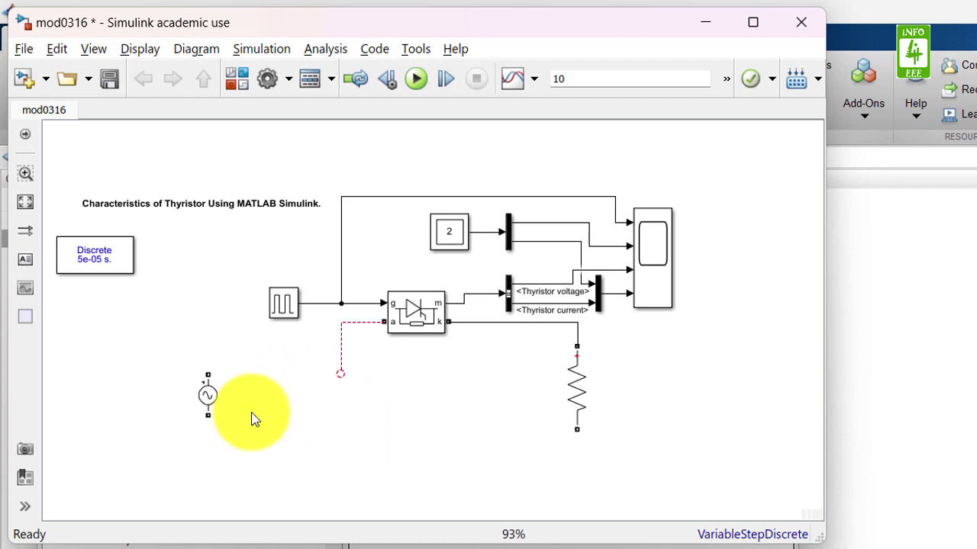
mouse_move(207, 395)
mouse_down()
mouse_move(342, 398)
mouse_move(583, 443)
mouse_move(578, 432)
mouse_up()
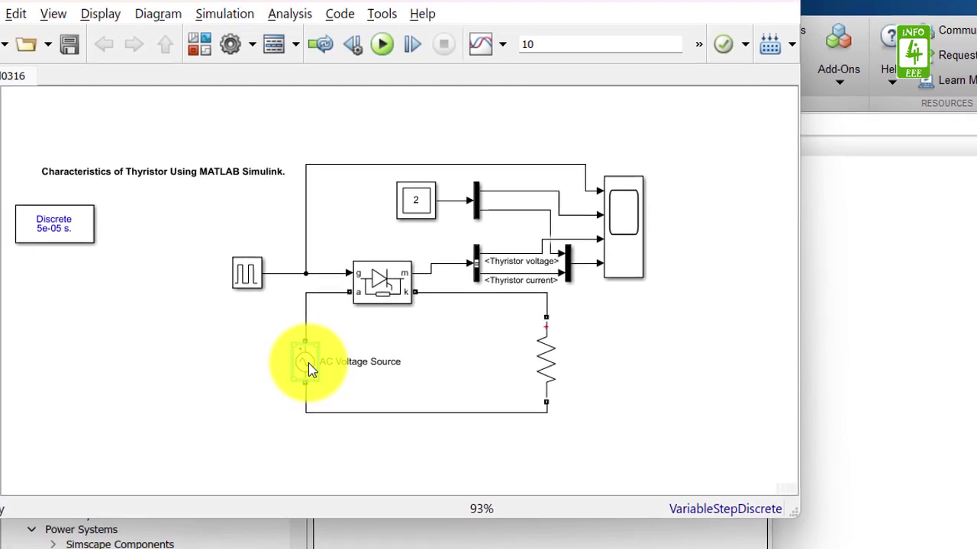
Give the AC Voltage Source amplitude 220*sqrt(2), frequency 50 Hz and Voltage measurement
double_click(278, 341)
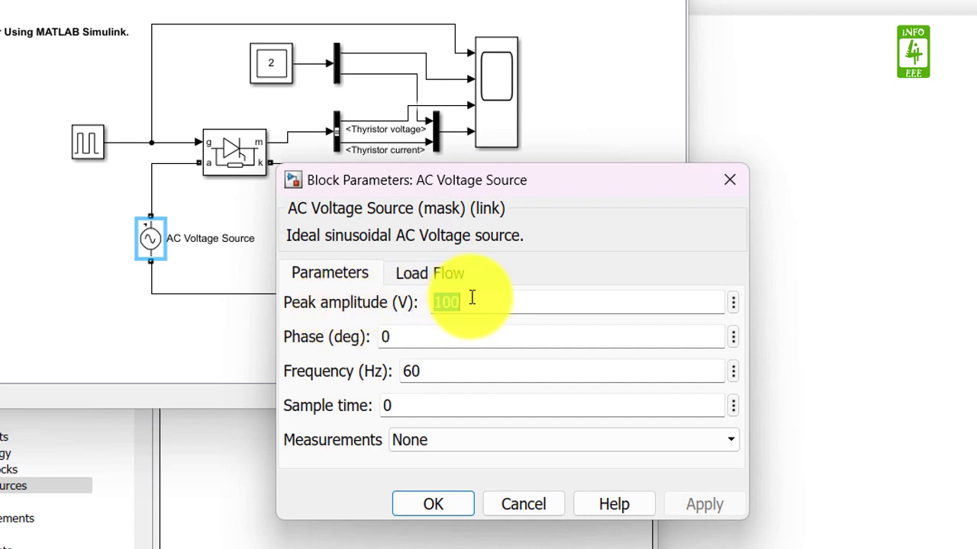
text(2)
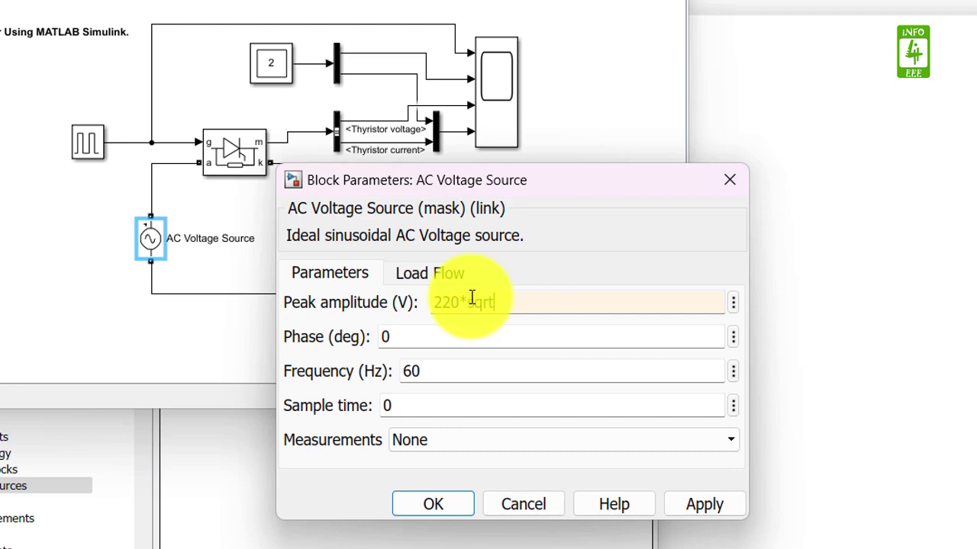
text(20*sqrt(2))
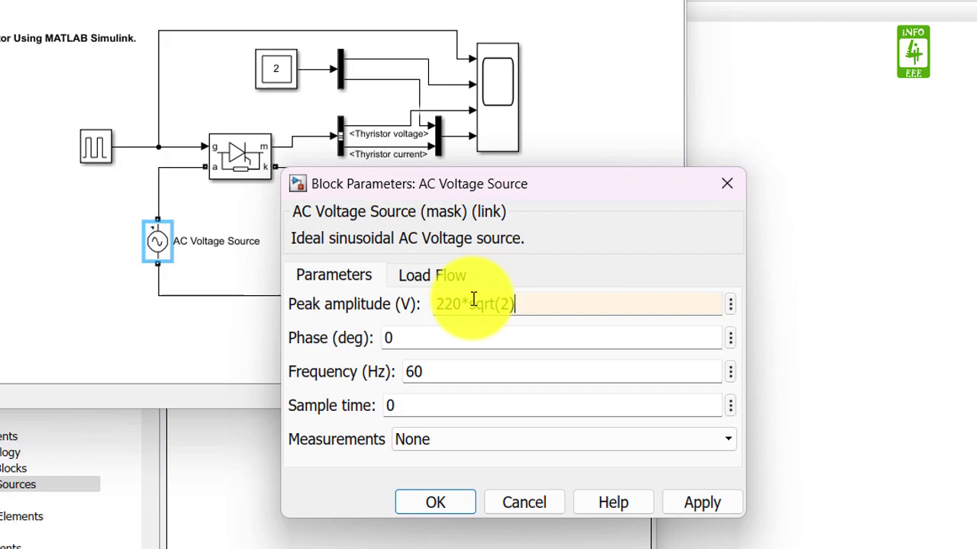
double_click(457, 339)
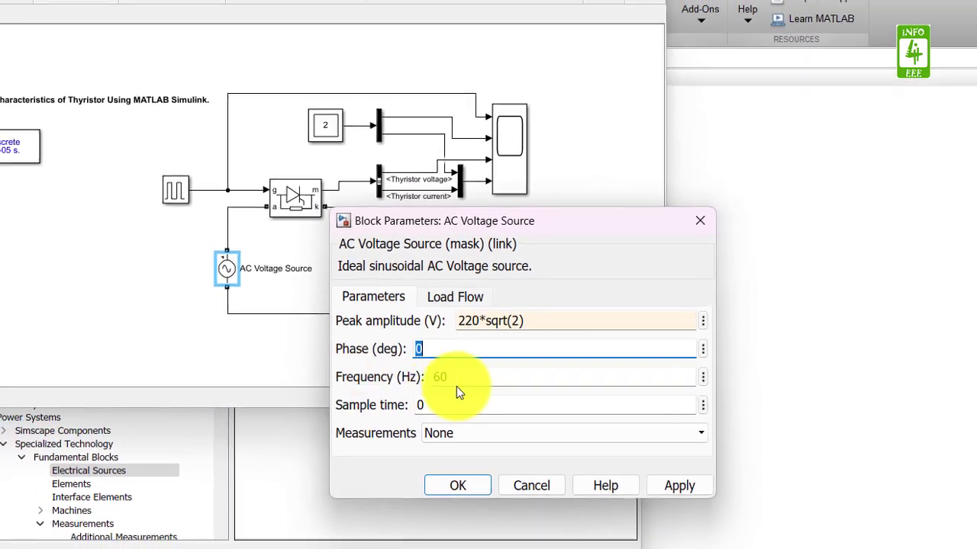
double_click(480, 379)
key(Left)
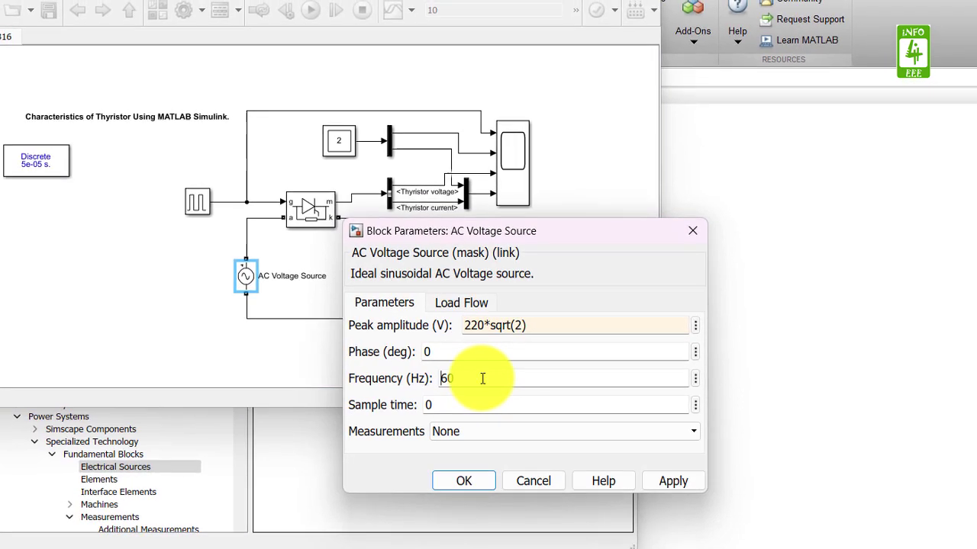
key(Delete)
text(5)
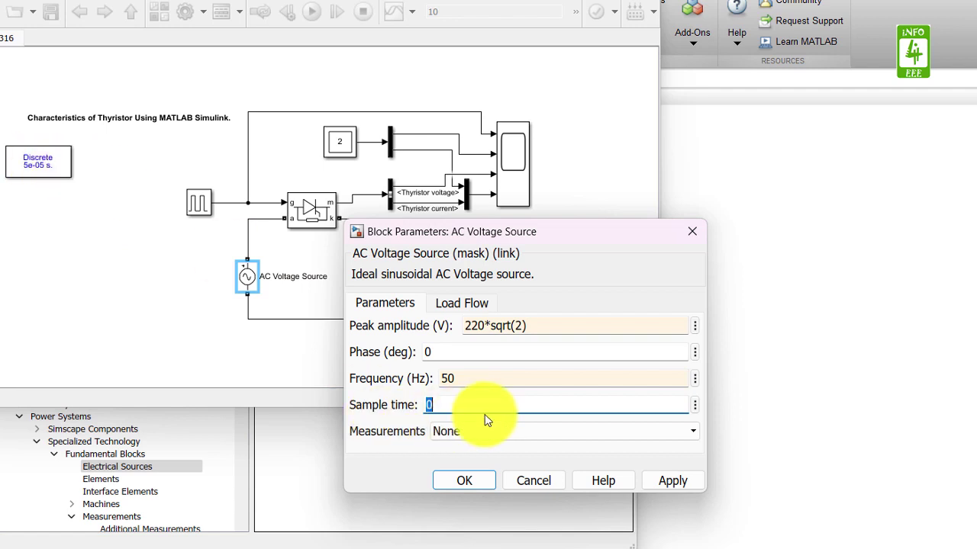
text(50e-6)
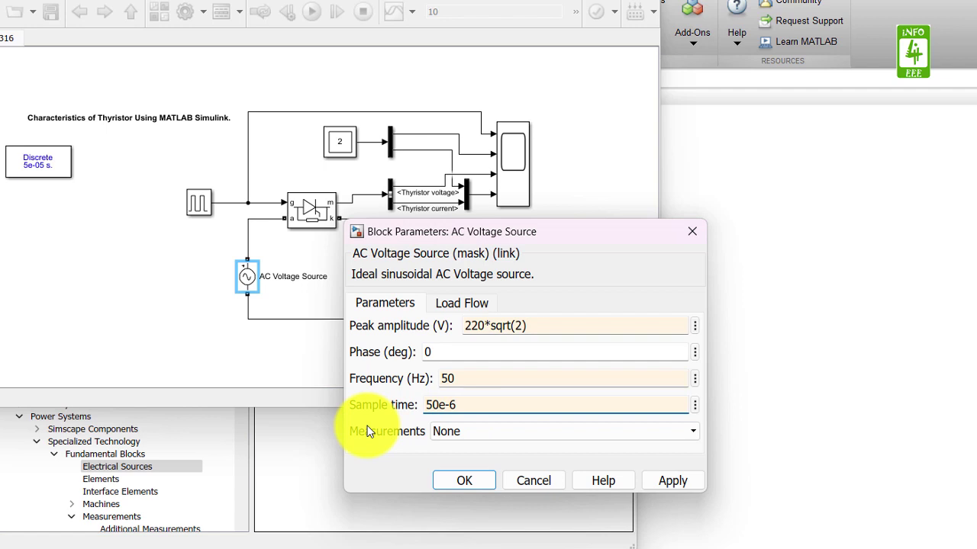
click(446, 432)
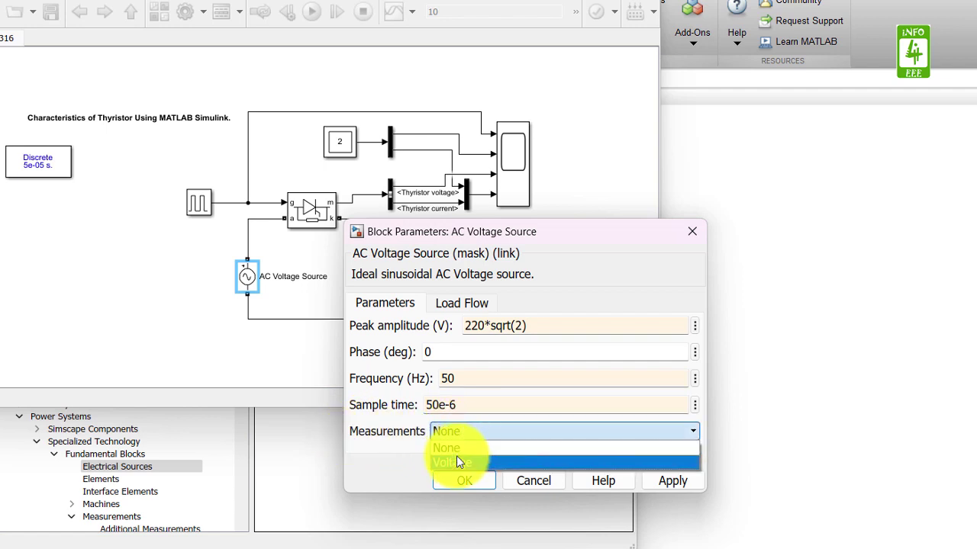
click(456, 463)
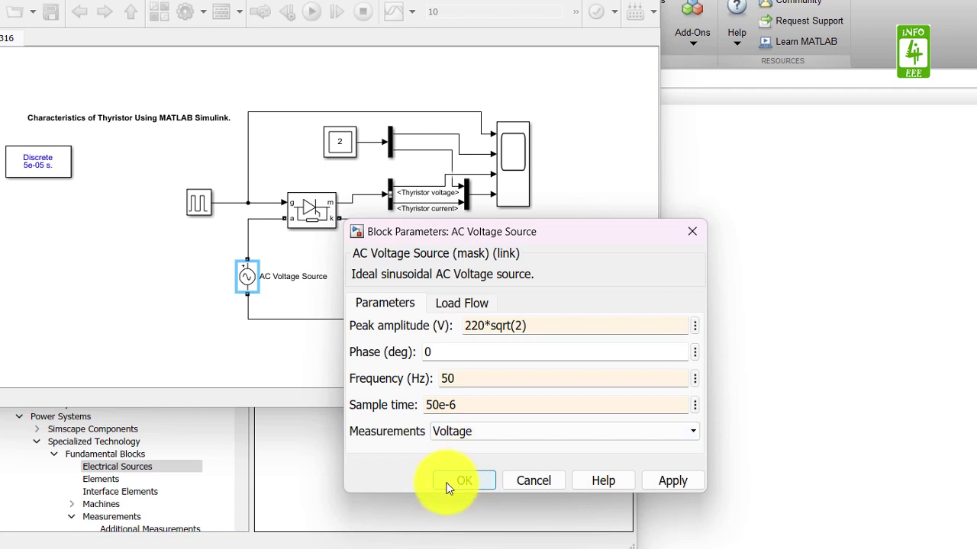
click(448, 487)
Open the Detailed Thyristor parameters and accept them unchanged
click(293, 271)
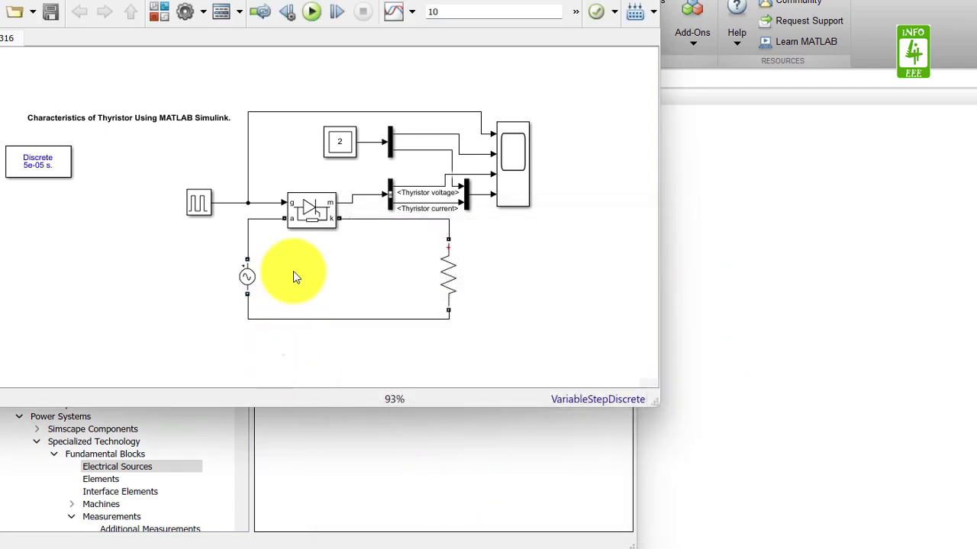
click(307, 219)
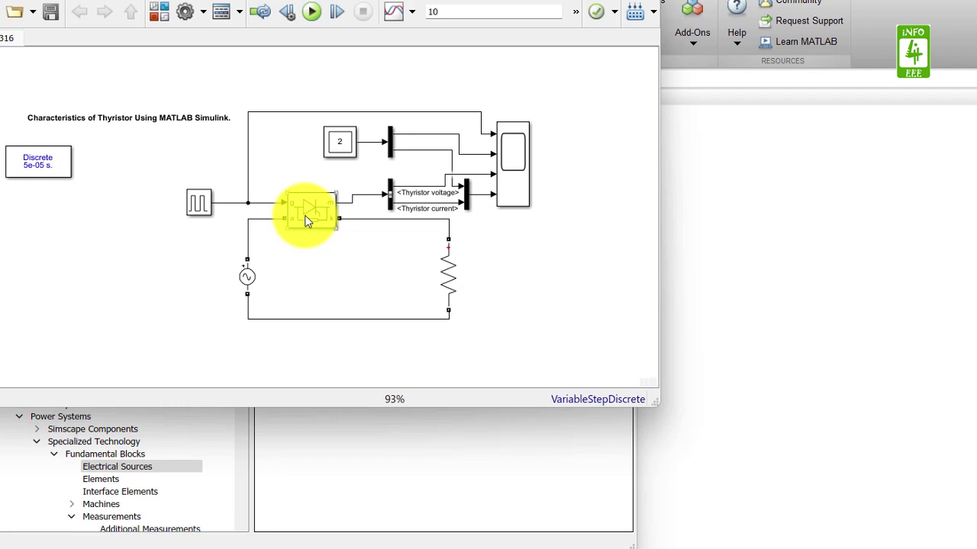
double_click(306, 219)
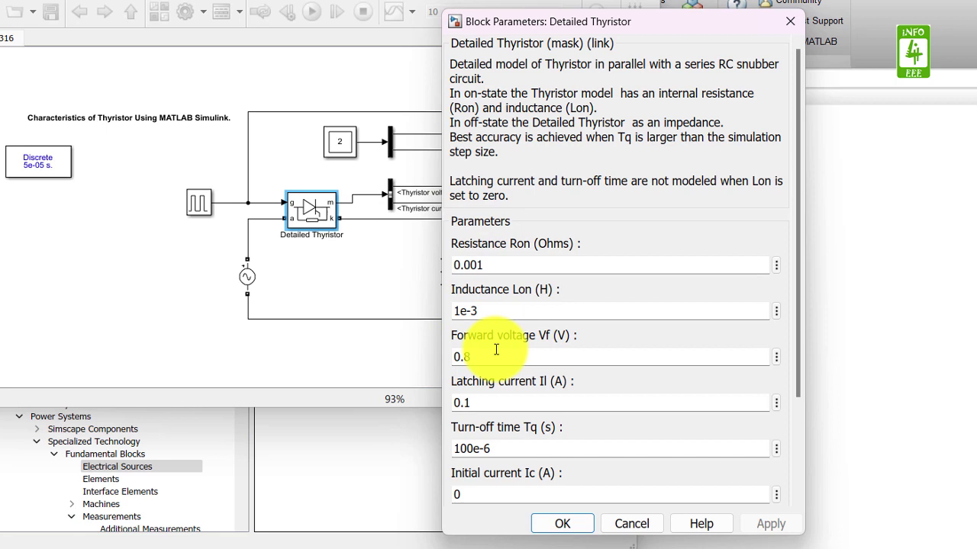
click(580, 525)
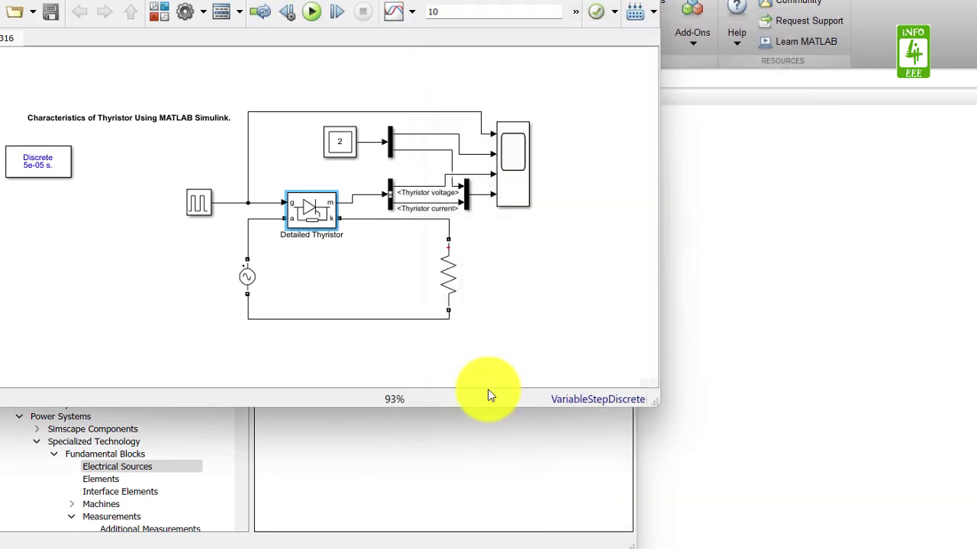
Set the 2-ohm Series RLC Branch to measure Branch voltage and current
double_click(445, 280)
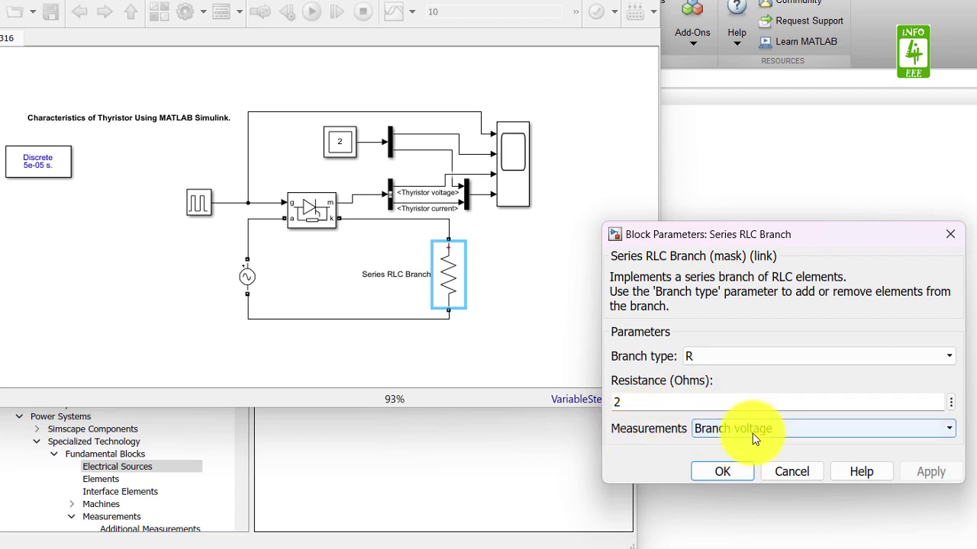
click(799, 429)
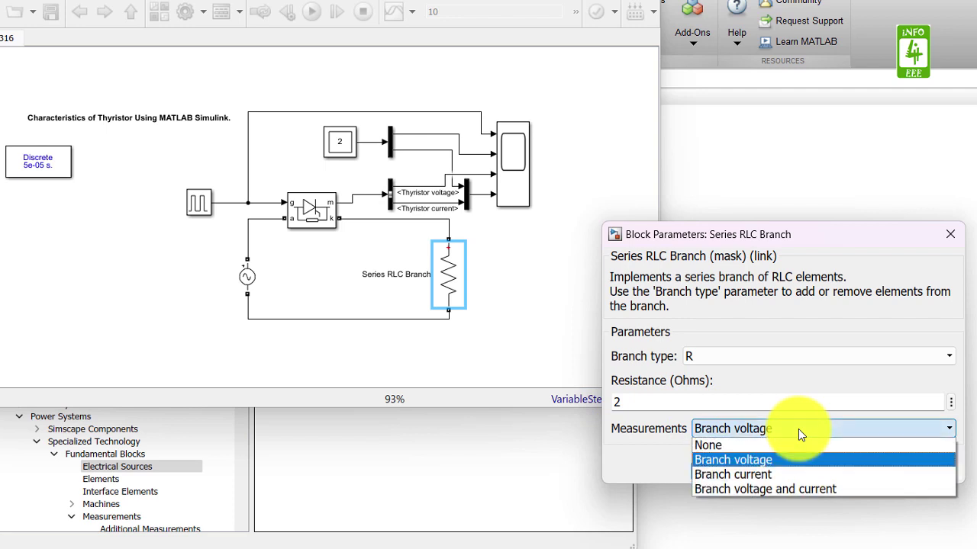
key(Down)
key(Down)
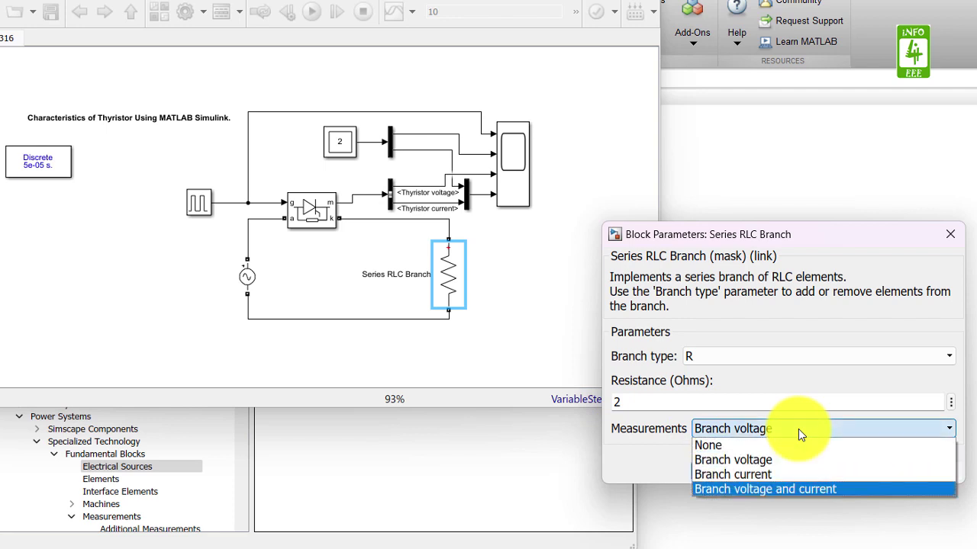
key(Return)
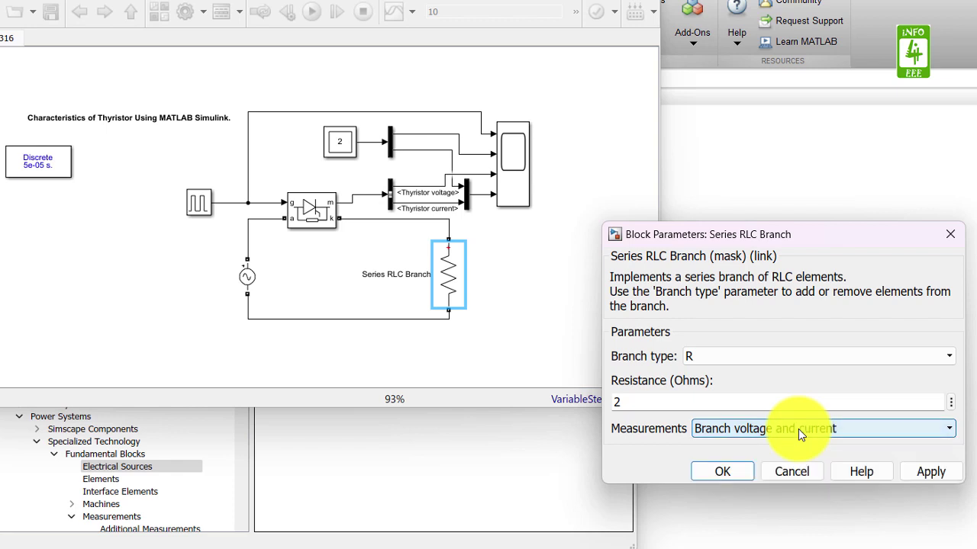
click(711, 475)
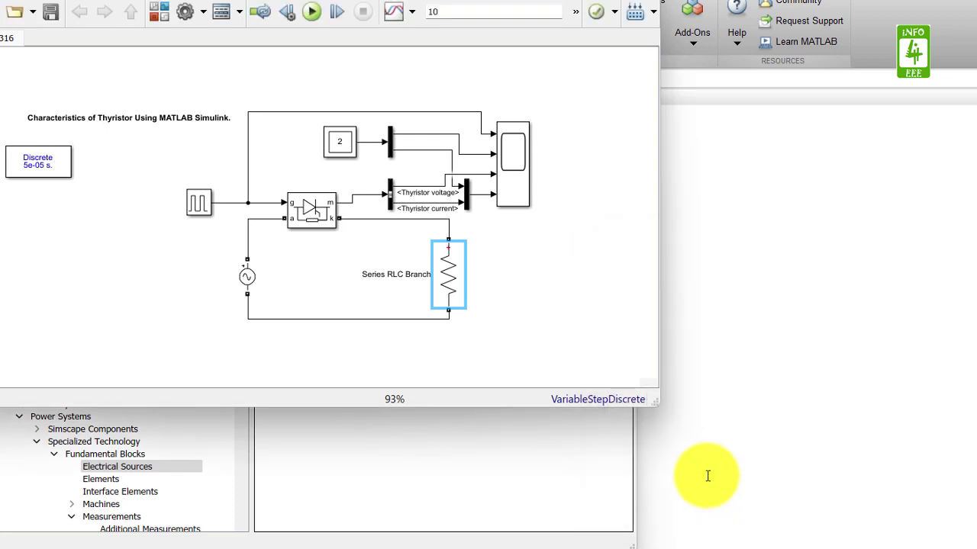
Move the resistor left toward the thyristor and nudge the voltage source slightly right
click(451, 278)
drag(451, 278, 382, 278)
drag(251, 272, 254, 273)
click(312, 311)
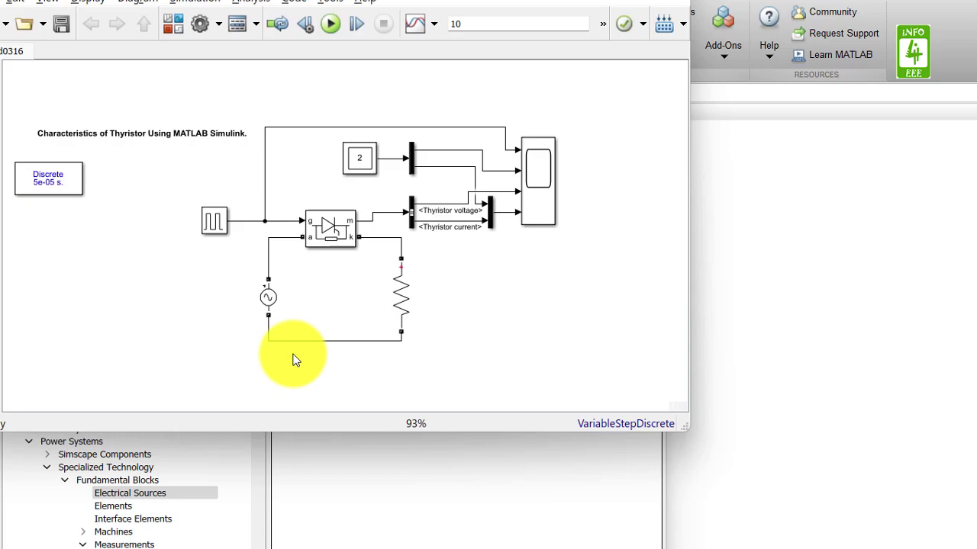
Add a 'Circuit Diagram' text annotation beneath the circuit loop
double_click(282, 345)
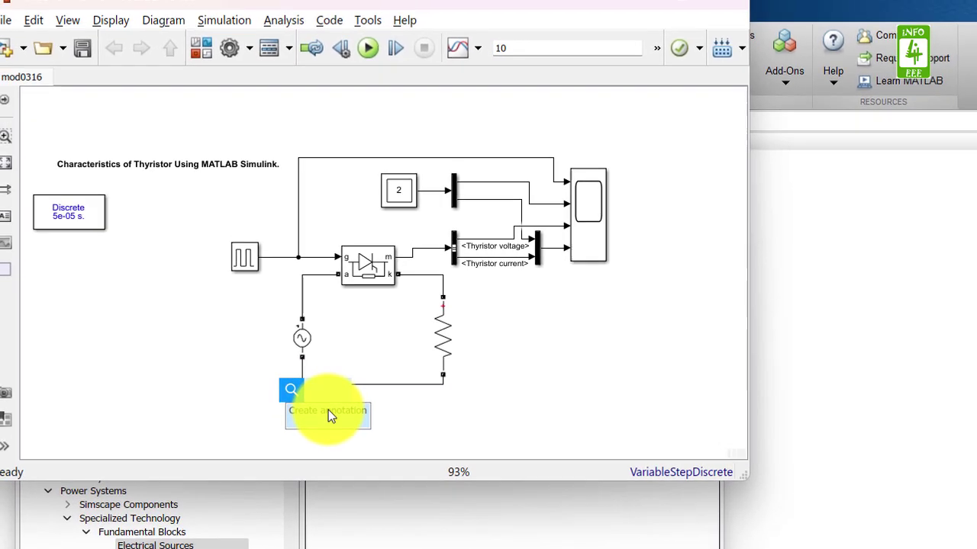
click(309, 385)
text(Circuit)
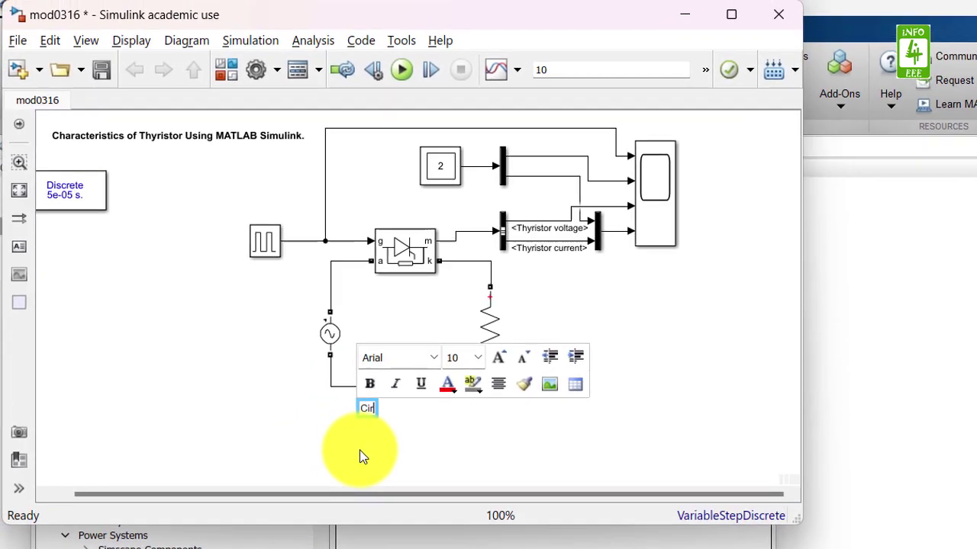
text( Diagrm)
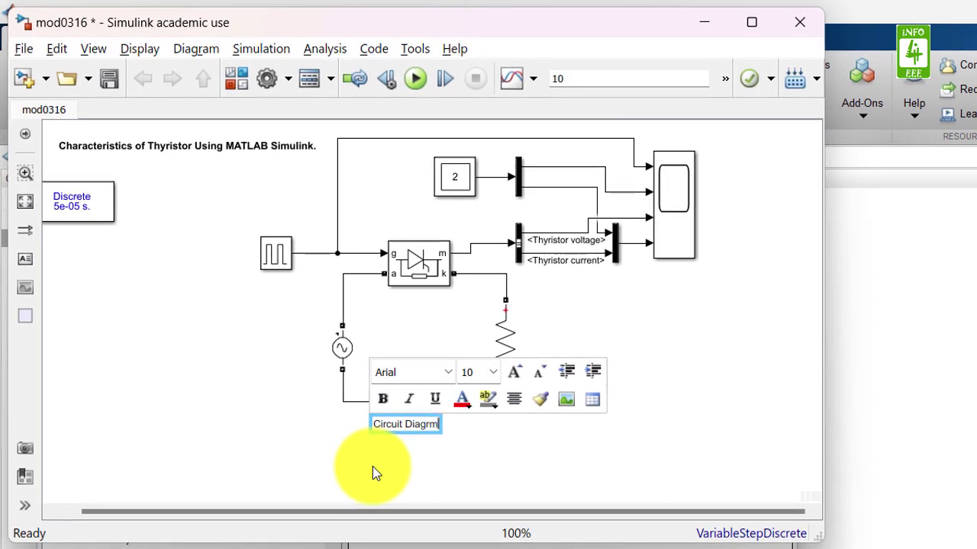
key(BackSpace)
text(am)
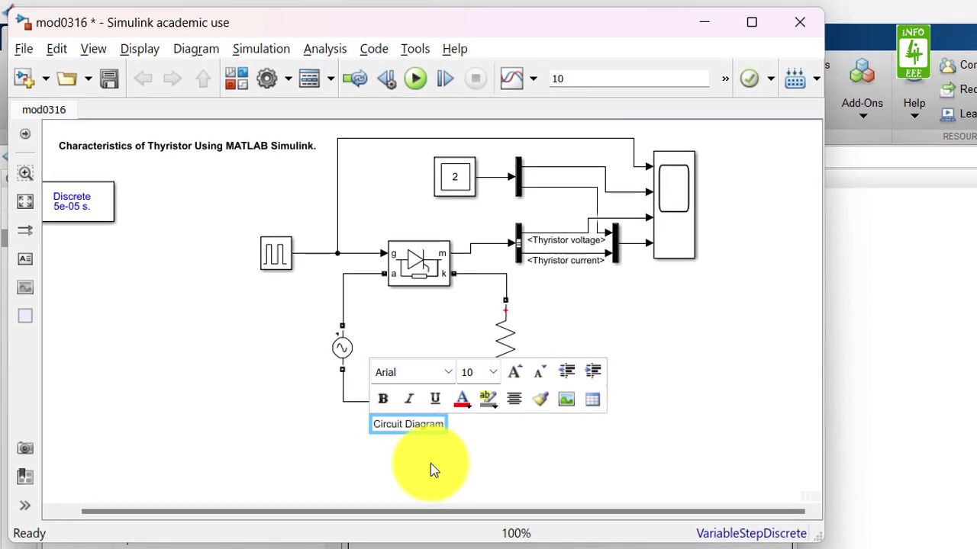
click(468, 461)
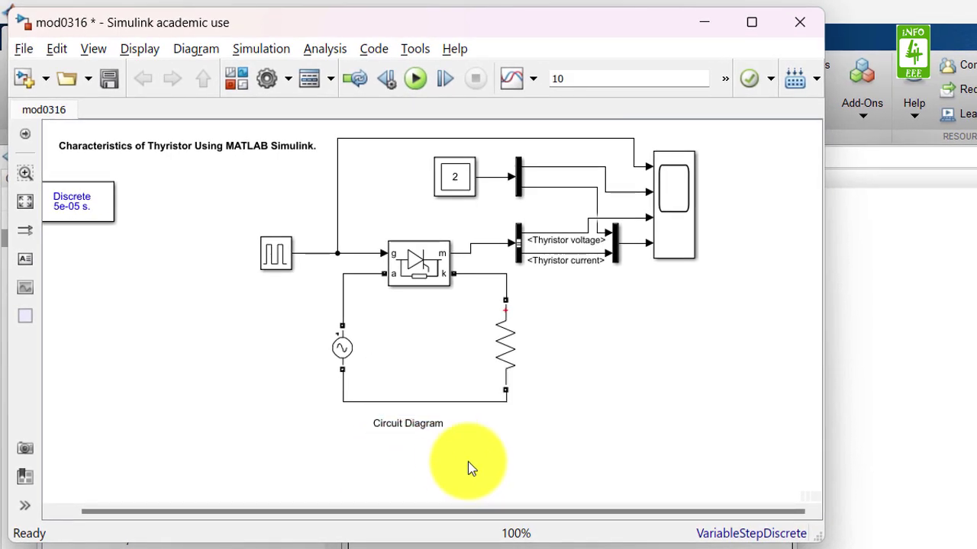
Fit the whole mod0316 diagram to the window, then clear the block selection
click(27, 202)
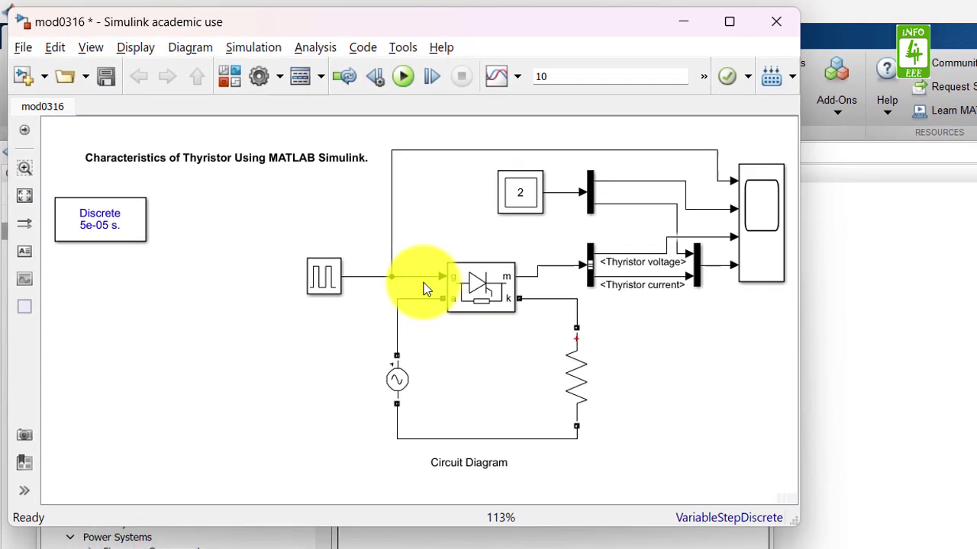
click(479, 289)
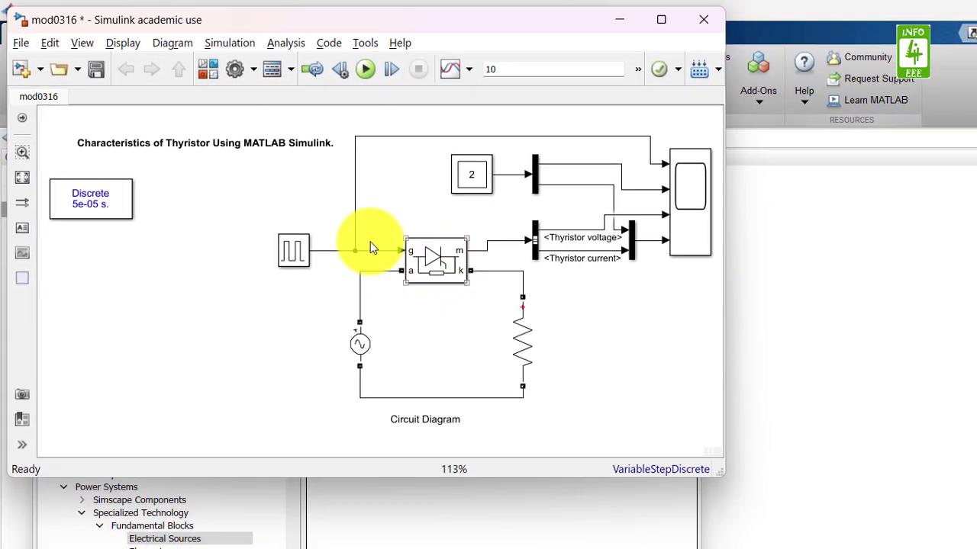
click(341, 239)
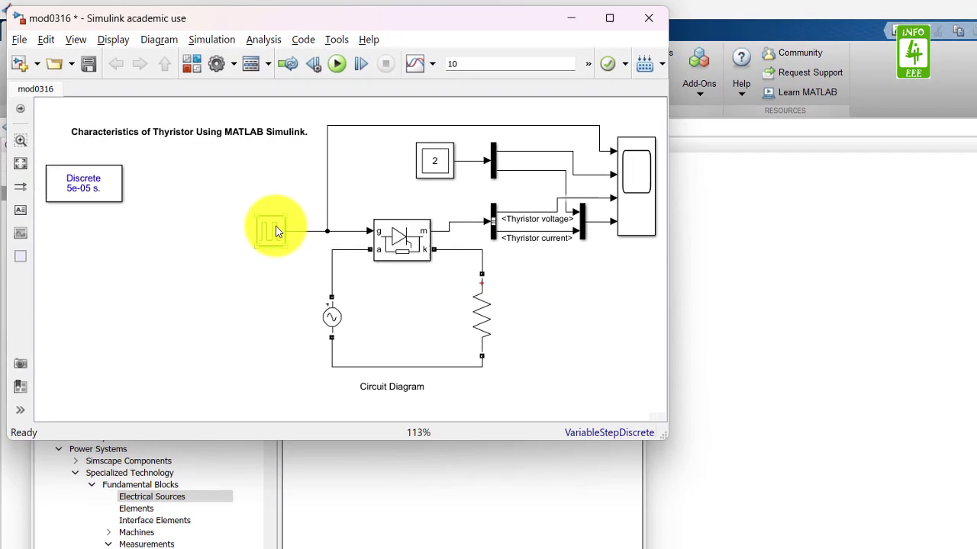
Enter Period 1/50 and Phase delay (1/50)/10 in the Pulse Generator, keeping amplitude 1 and 5% width
double_click(269, 229)
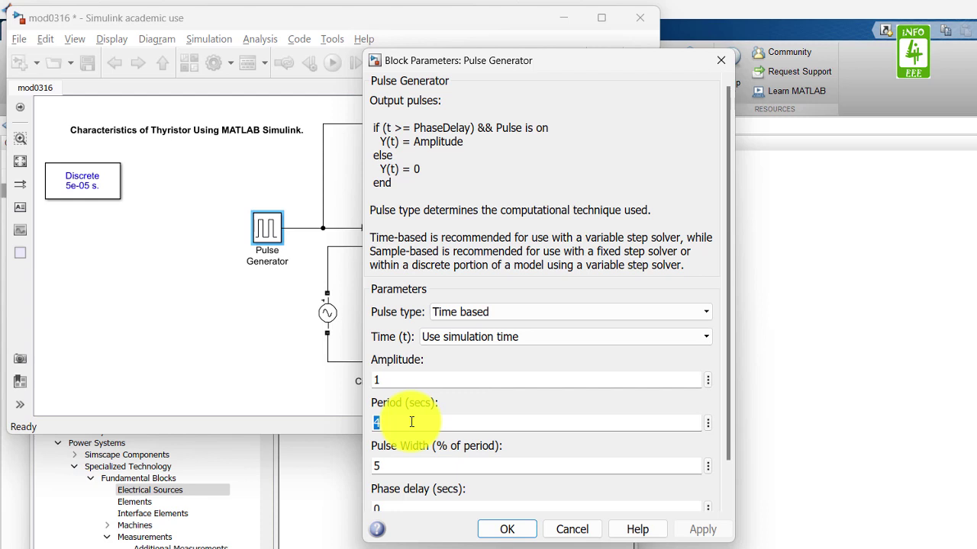
text(1/50)
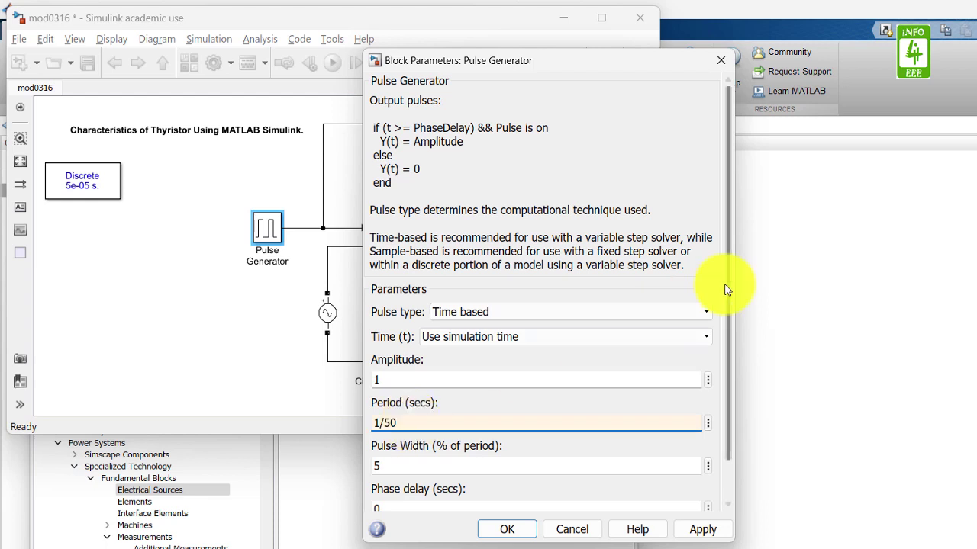
scroll(726, 275, down, 1)
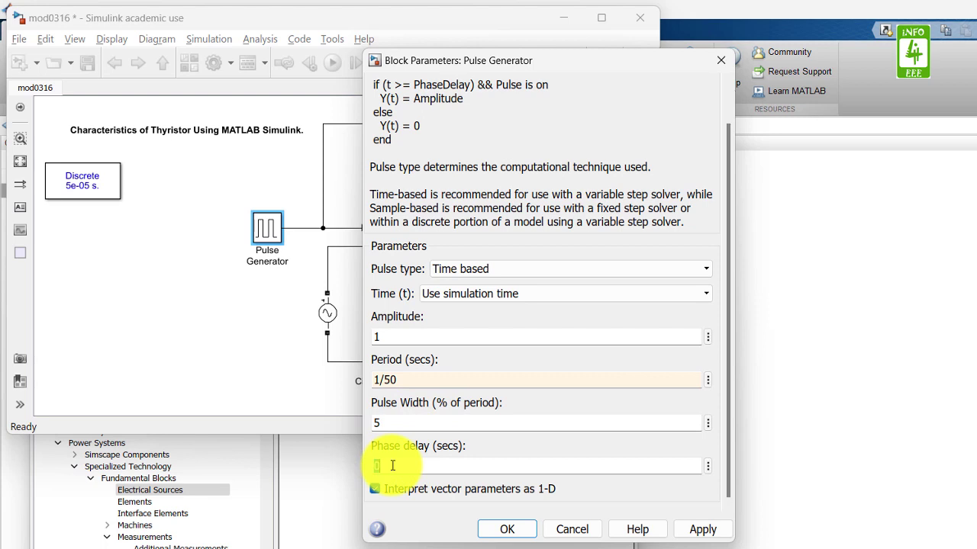
text((1/50)/10)
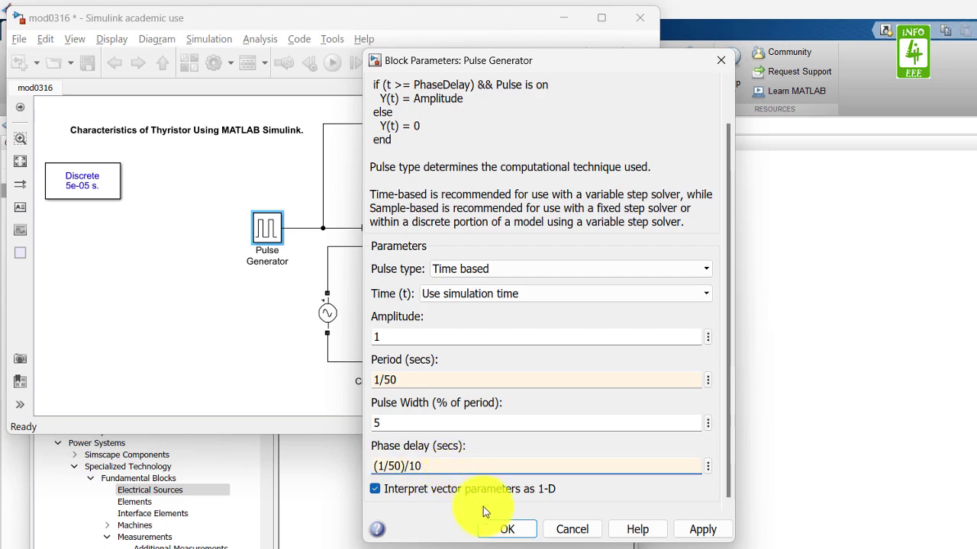
click(496, 532)
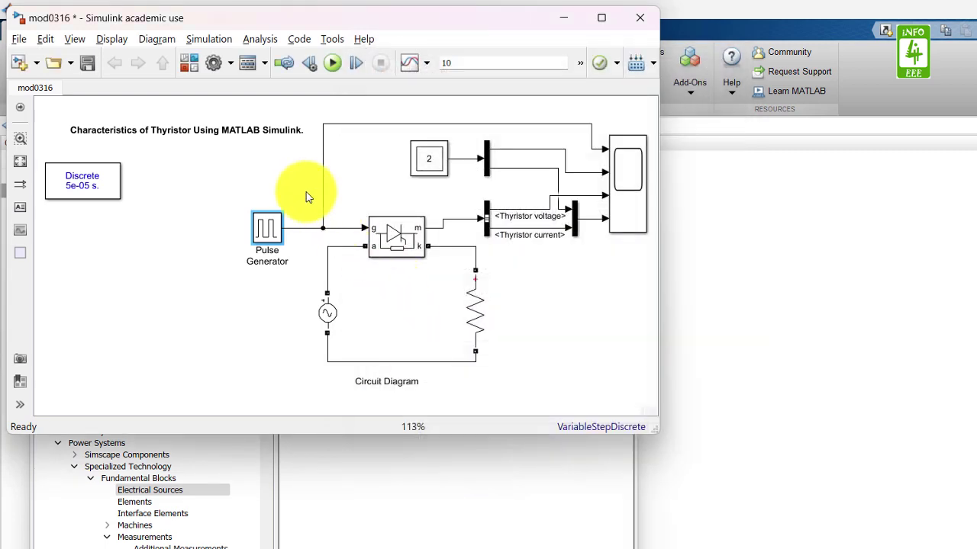
Save the model and drag a Goto block from Signal Routing into it
key(ctrl+s)
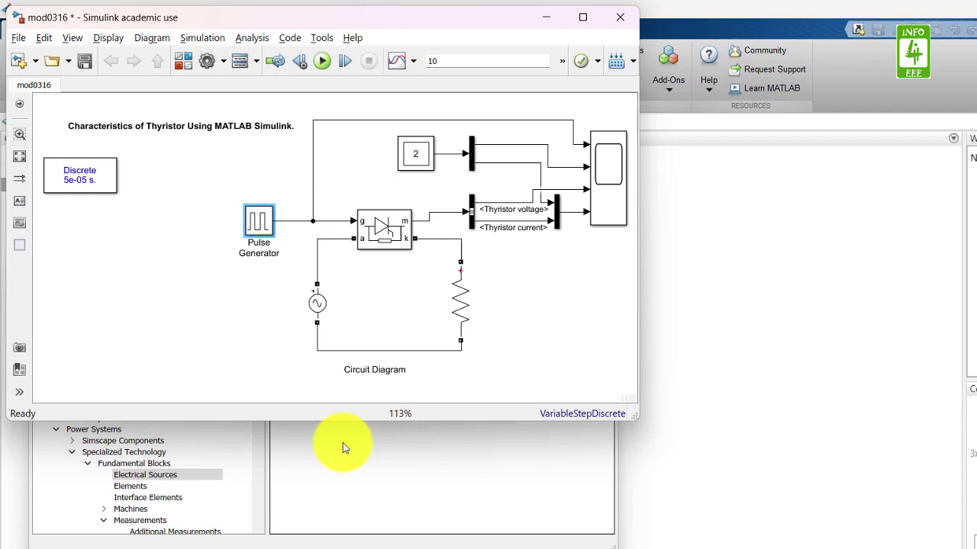
click(347, 453)
drag(254, 312, 250, 142)
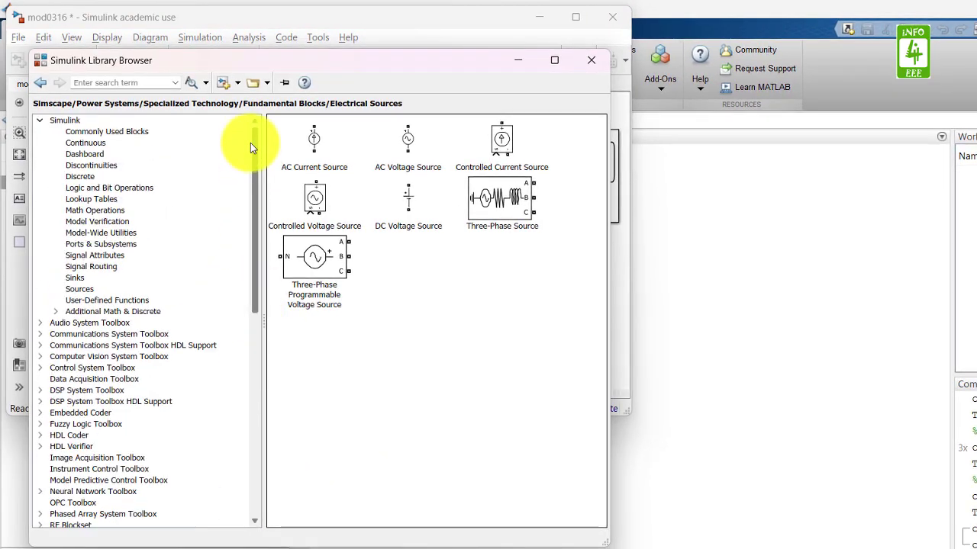
click(89, 267)
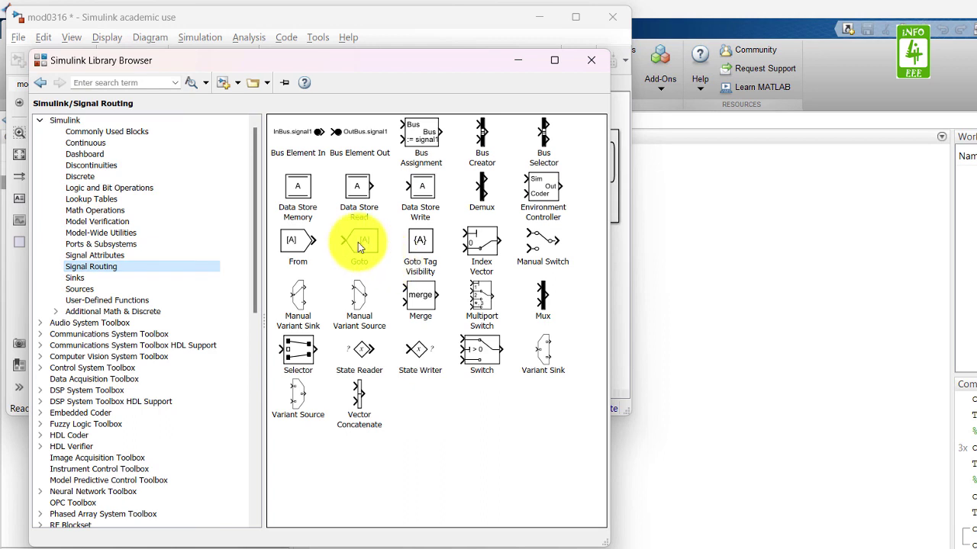
click(359, 246)
drag(359, 246, 623, 262)
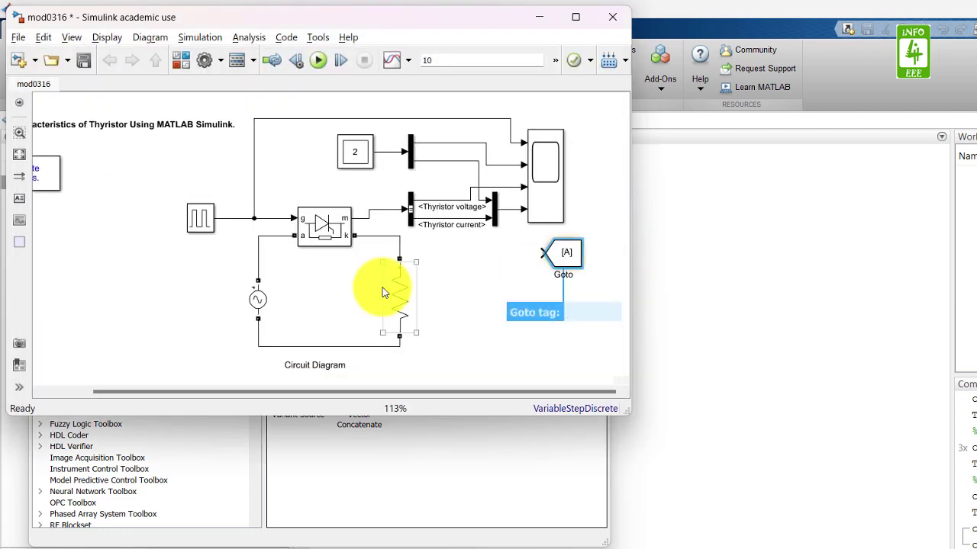
click(475, 292)
Delete the pulse wires to the thyristor gate and scope, and connect the Pulse Generator to Goto [A]
click(254, 219)
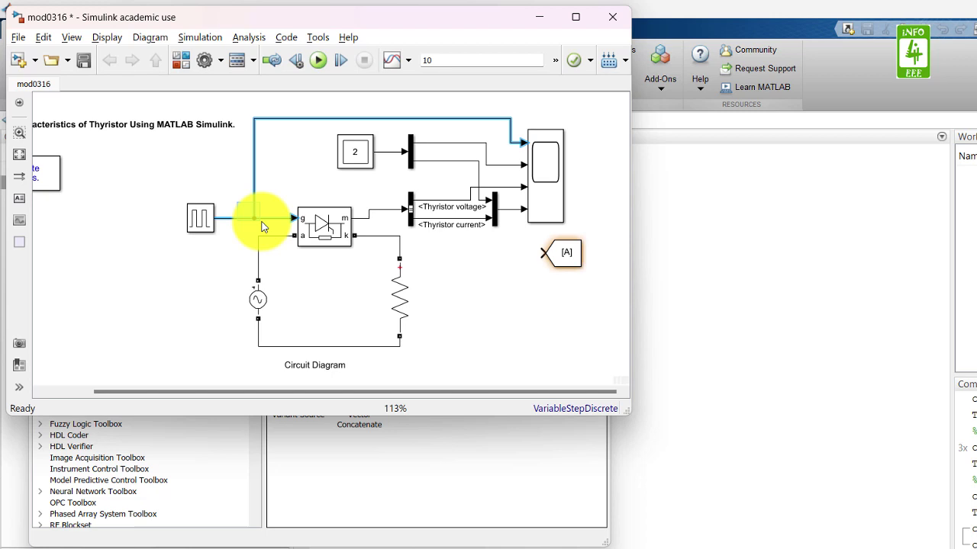
drag(261, 226, 266, 228)
key(Delete)
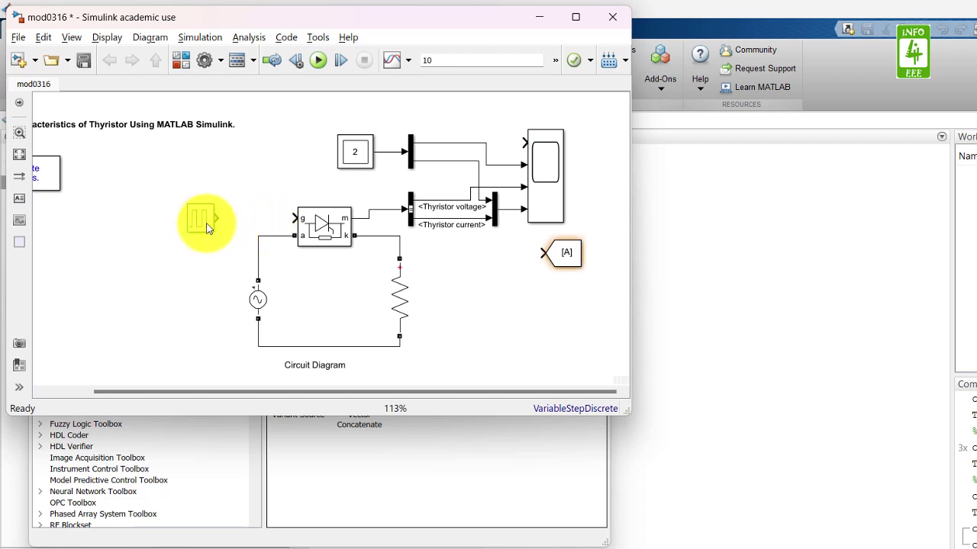
drag(198, 218, 462, 300)
drag(561, 266, 523, 301)
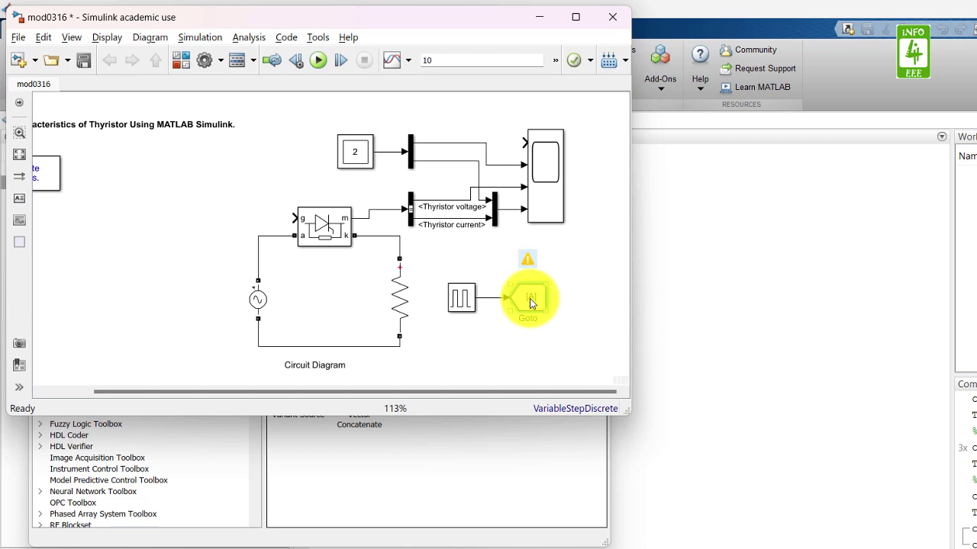
Change the pulse Goto block's tag from A to G1
double_click(529, 298)
double_click(516, 283)
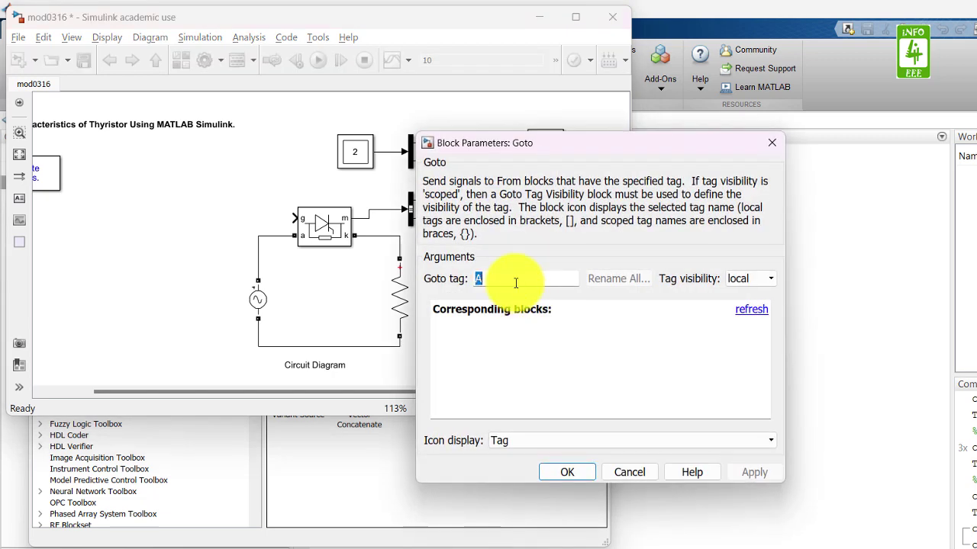
text(G1)
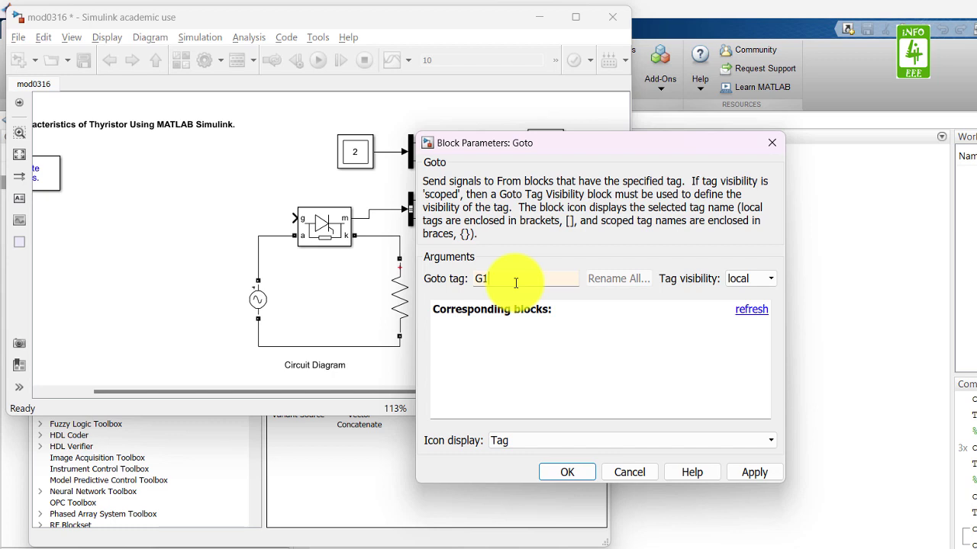
key(Return)
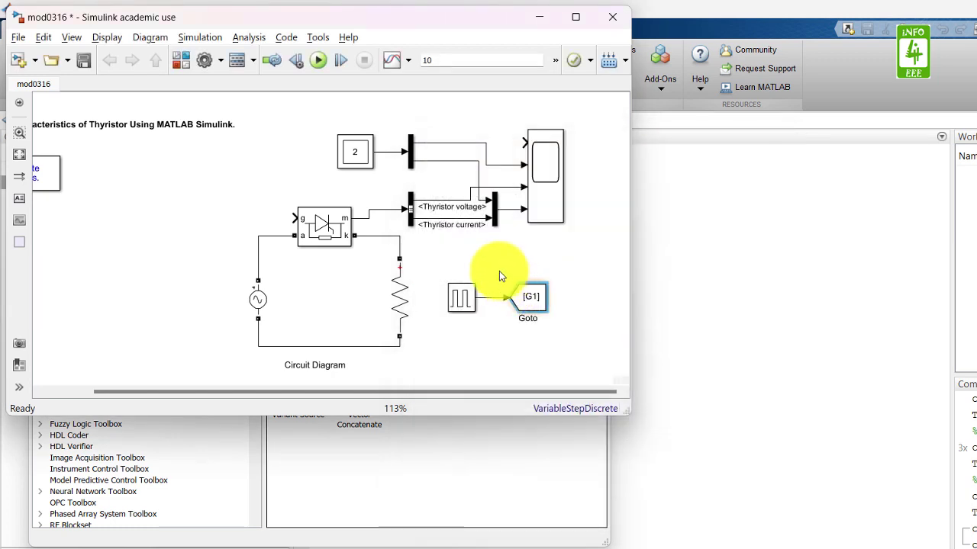
Drag a From block from the Signal Routing library into the model and wire it to the thyristor gate
click(475, 453)
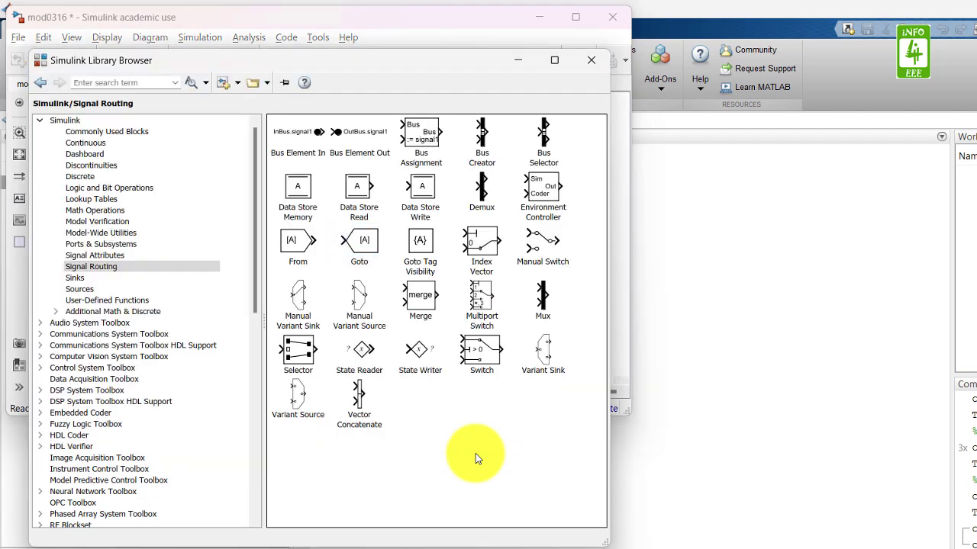
click(295, 243)
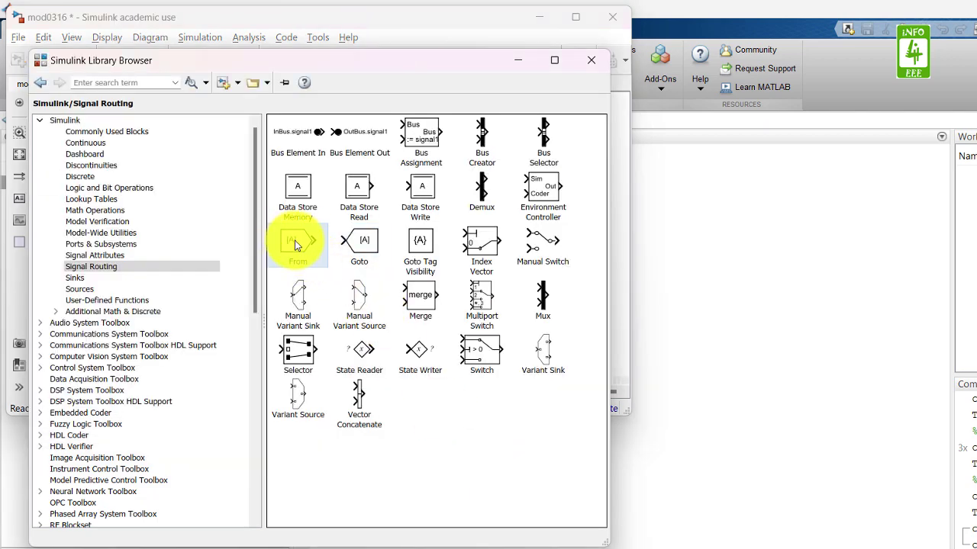
drag(295, 240, 200, 218)
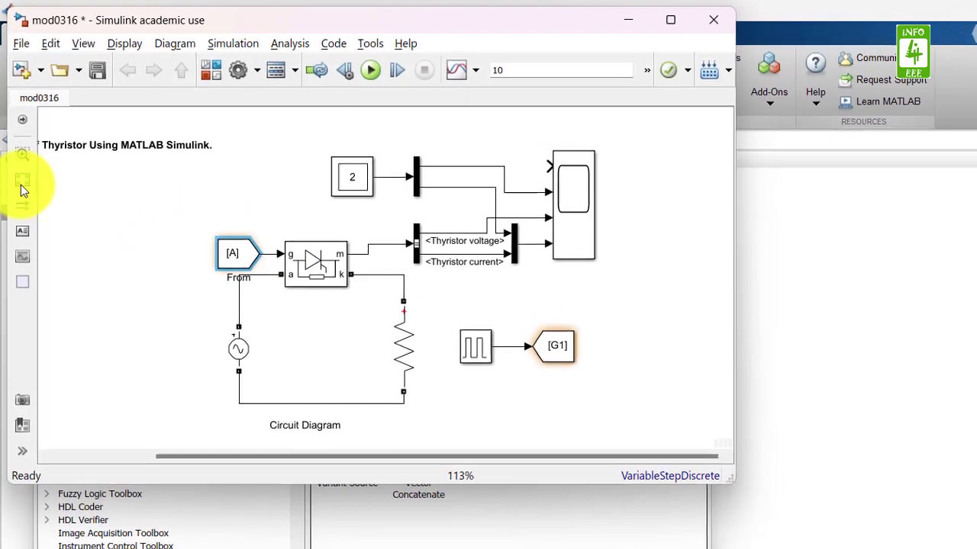
click(21, 174)
ctrl+click(450, 267)
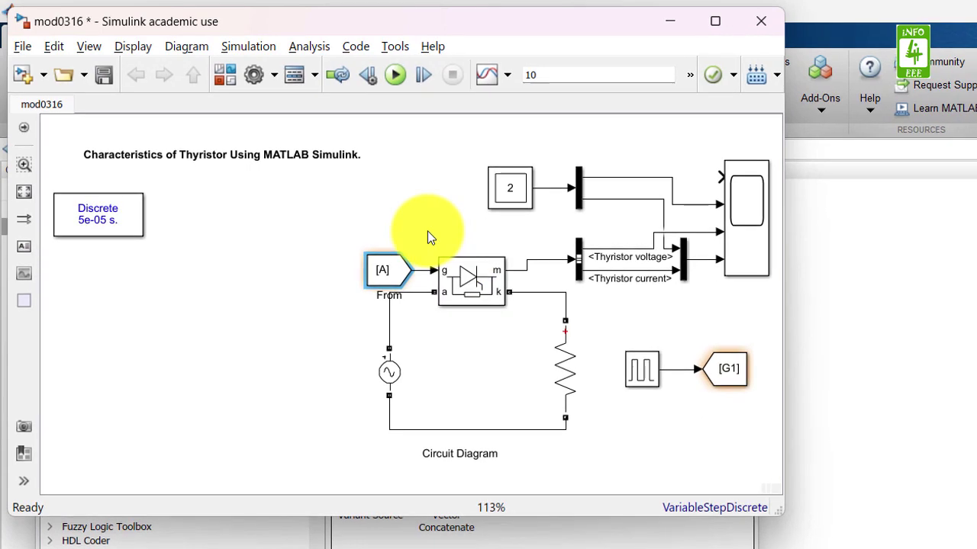
Set the gate From block's Goto tag to G1 and connect it to the thyristor g port
double_click(383, 272)
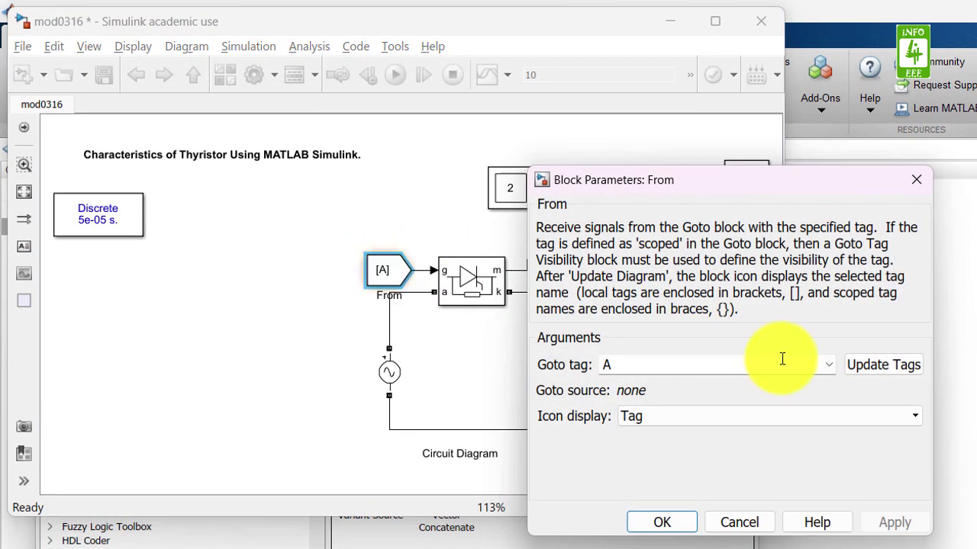
click(828, 366)
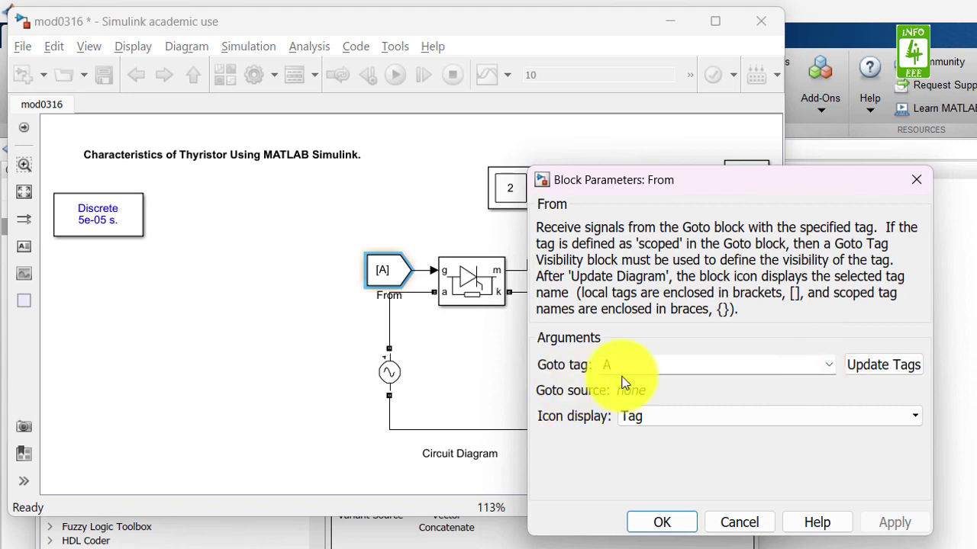
click(829, 368)
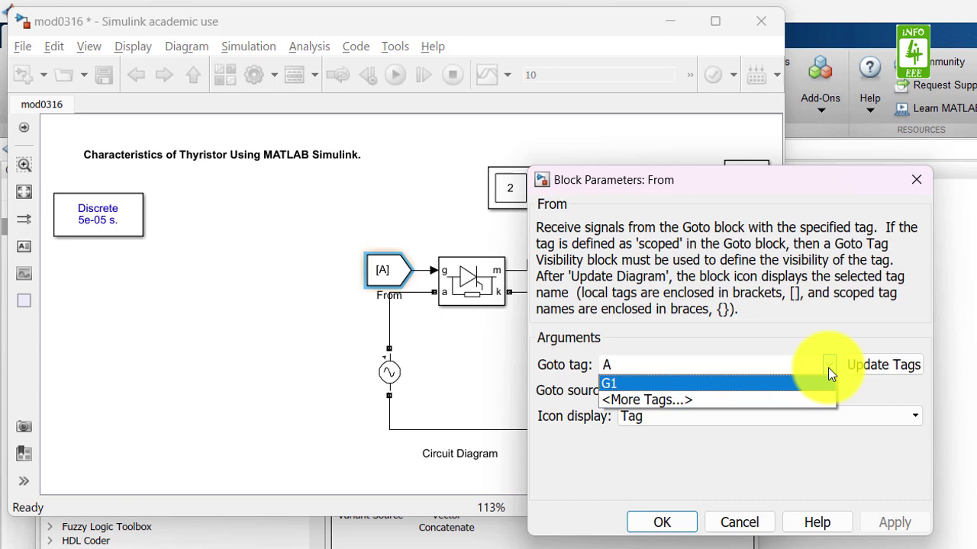
click(704, 384)
click(663, 522)
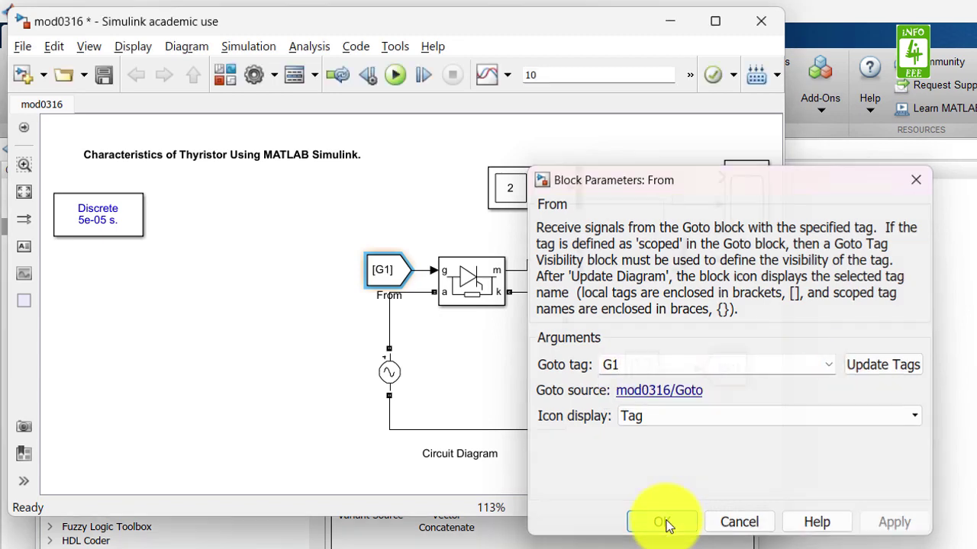
click(473, 364)
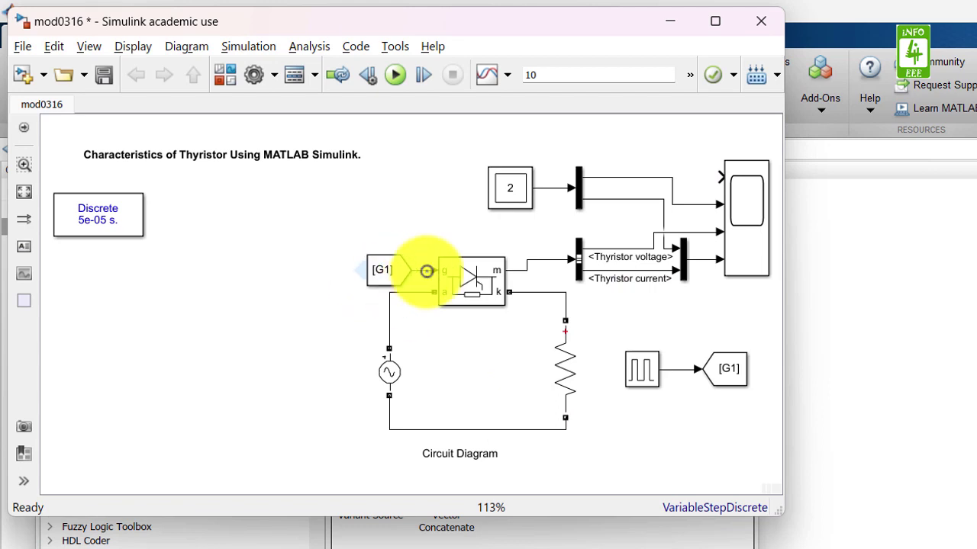
drag(426, 271, 437, 271)
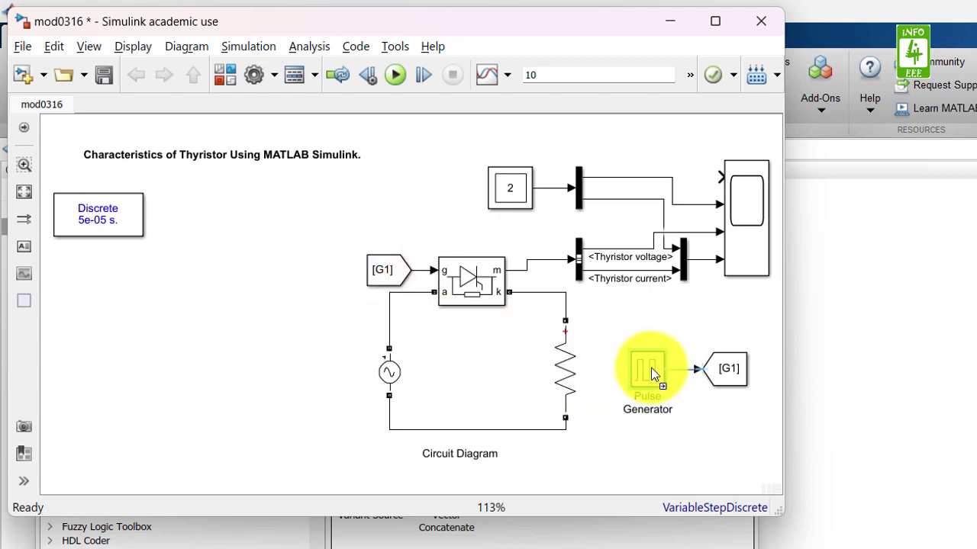
Delete the title annotation from the model
click(197, 162)
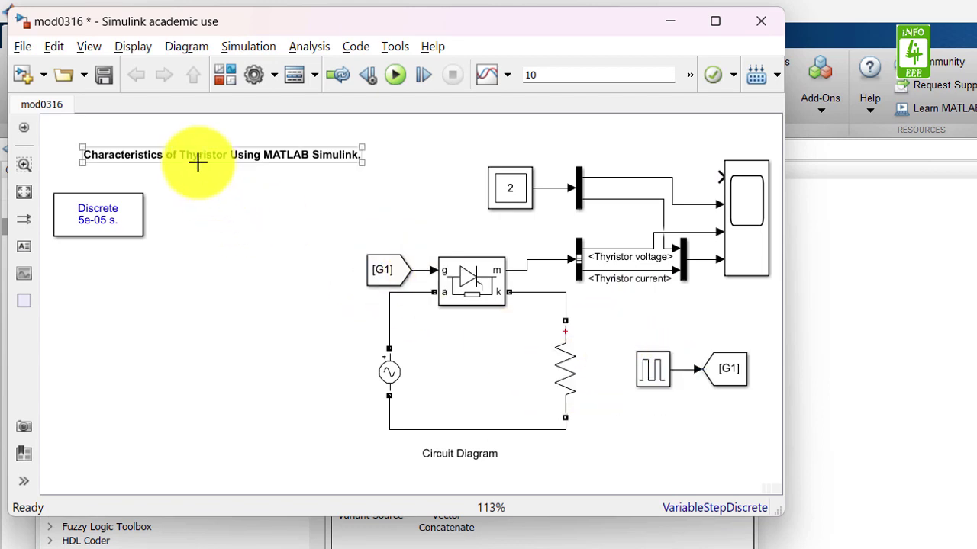
triple_click(193, 162)
key(Delete)
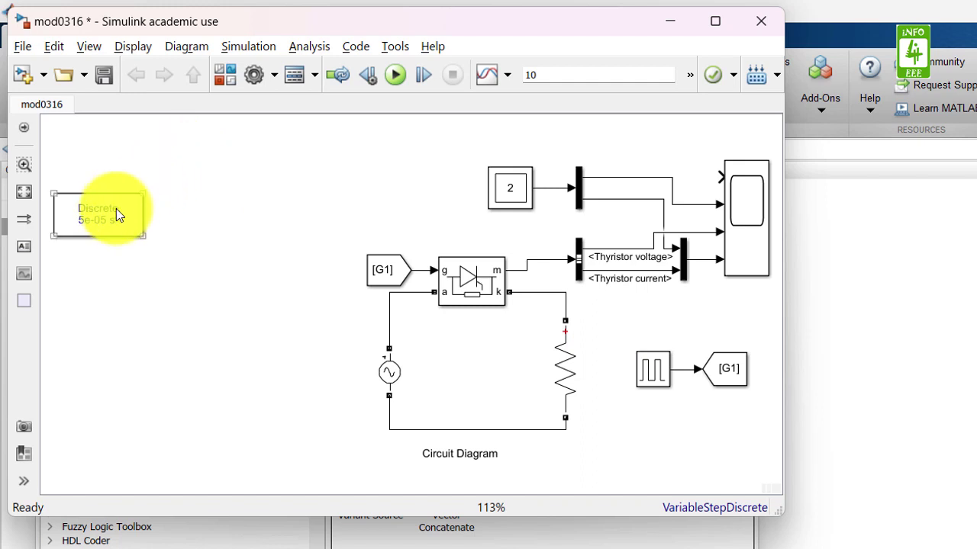
Move the Discrete 5e-05 s powergui block beside the Pulse Generator and Goto pair
drag(95, 214, 698, 316)
click(600, 313)
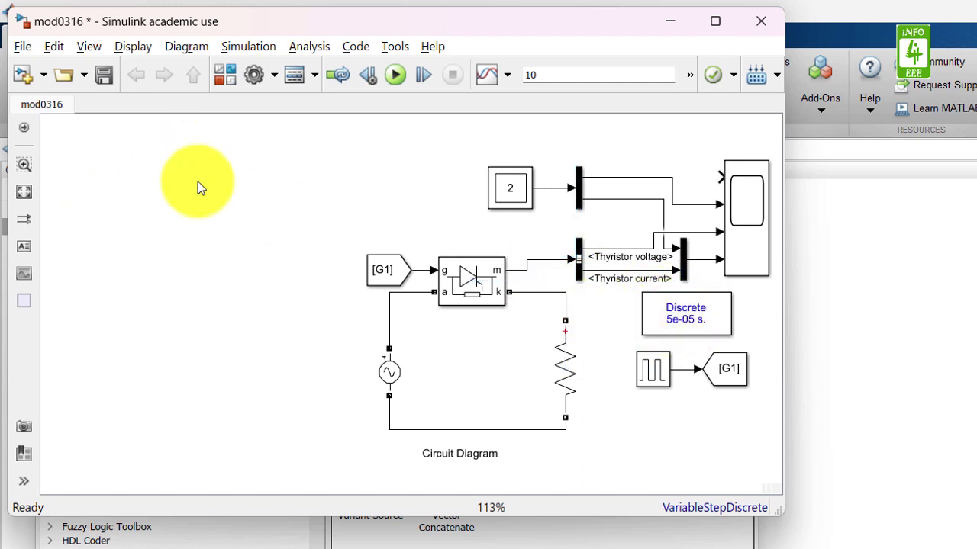
click(25, 193)
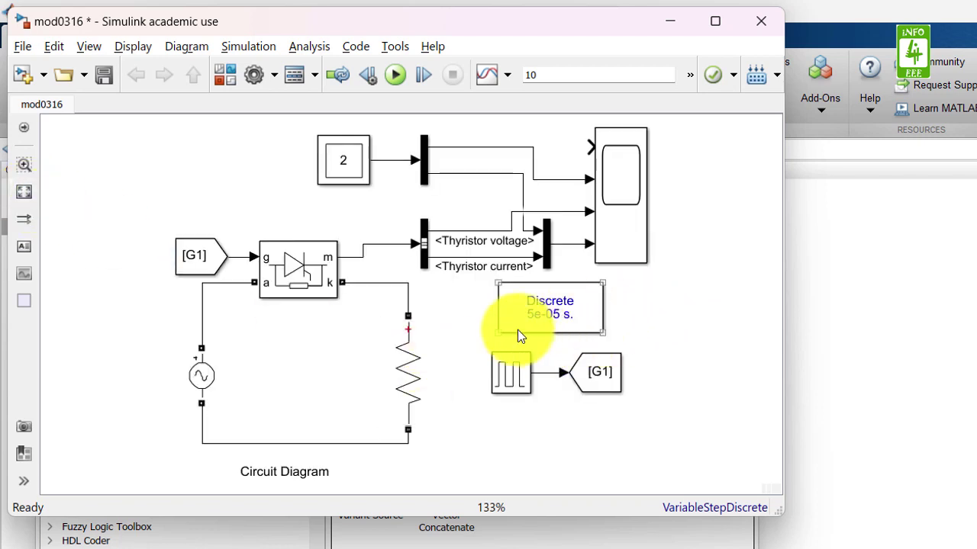
drag(470, 303, 603, 392)
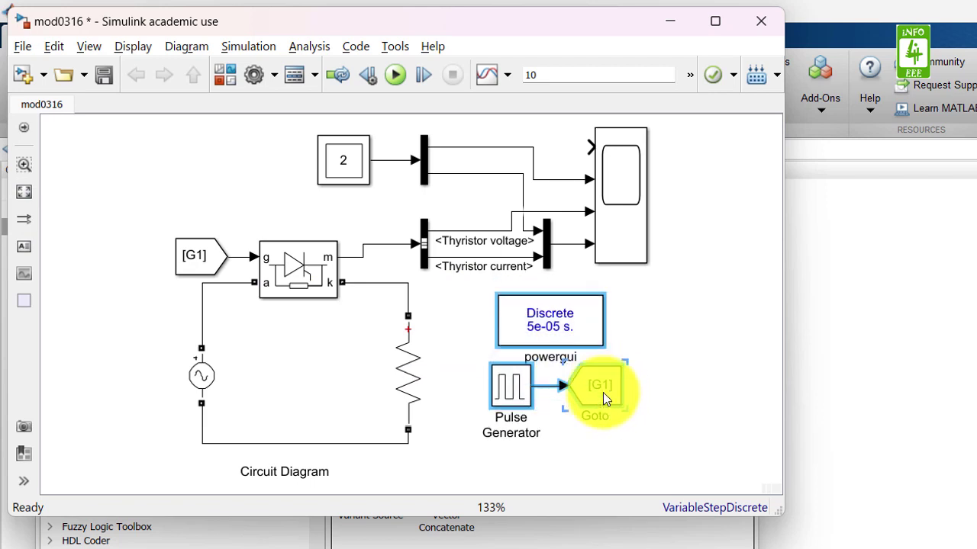
Add a 'Control Logic' text annotation beneath the Pulse Generator and Goto blocks
click(566, 449)
double_click(539, 454)
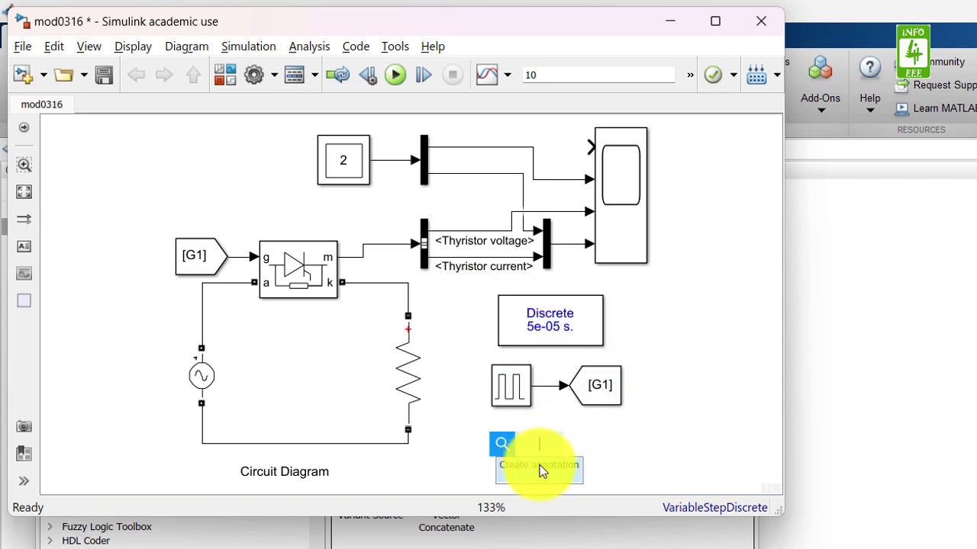
click(539, 465)
text(Control Logic)
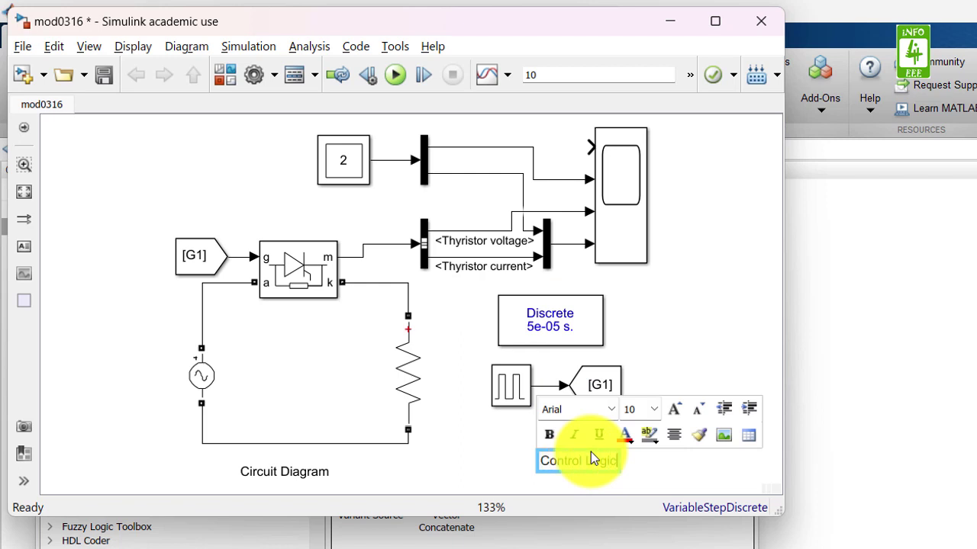
click(508, 449)
click(564, 459)
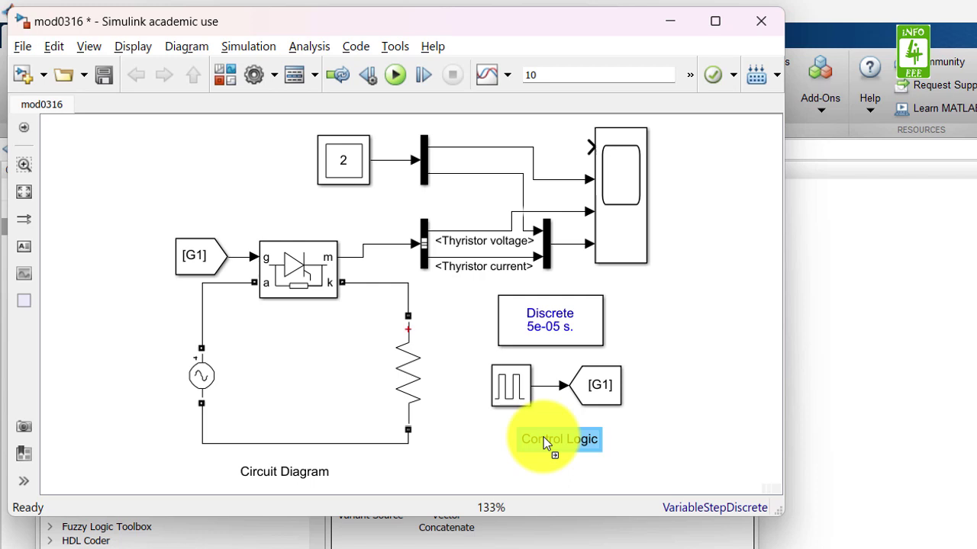
click(629, 439)
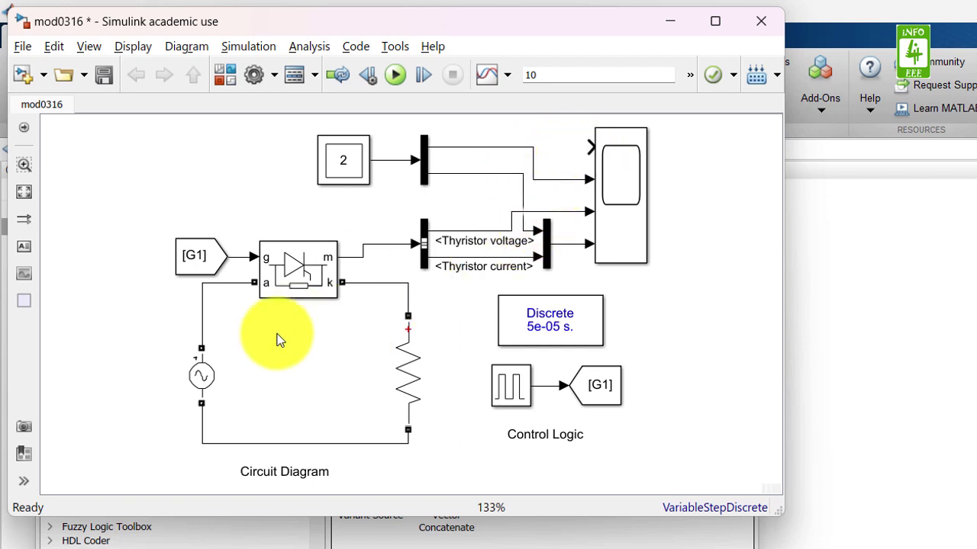
click(201, 375)
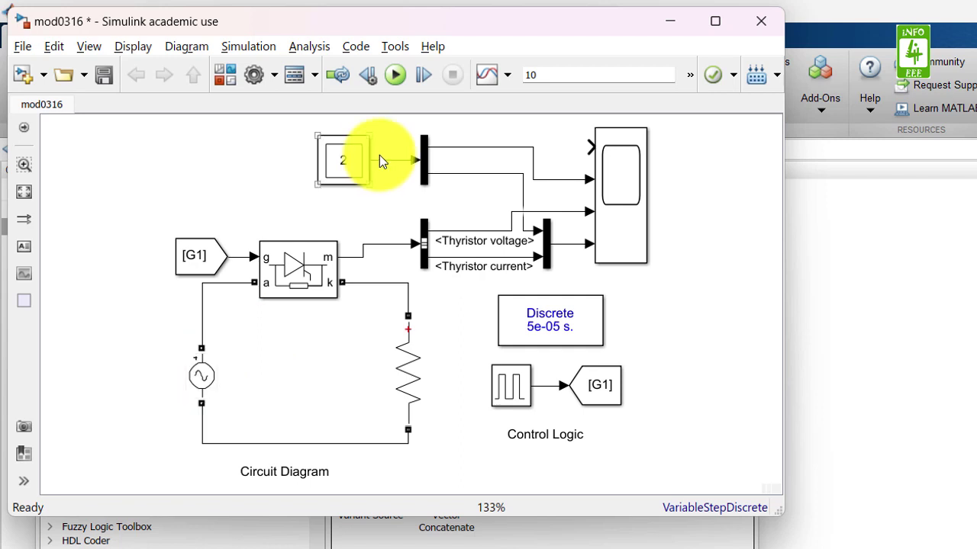
Set the Multimeter outputs to Usrc of the AC source first, then Ub and Ib of the RLC branch
click(357, 157)
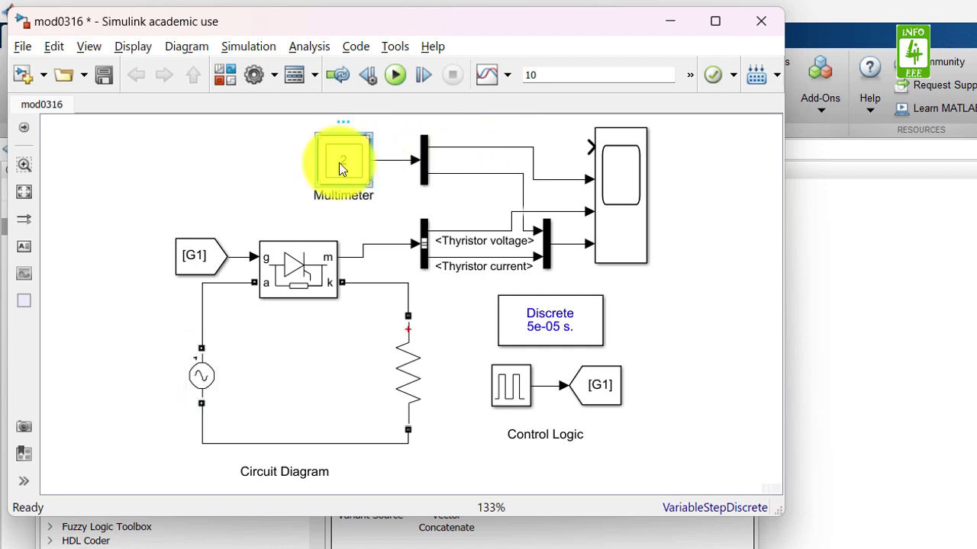
double_click(339, 165)
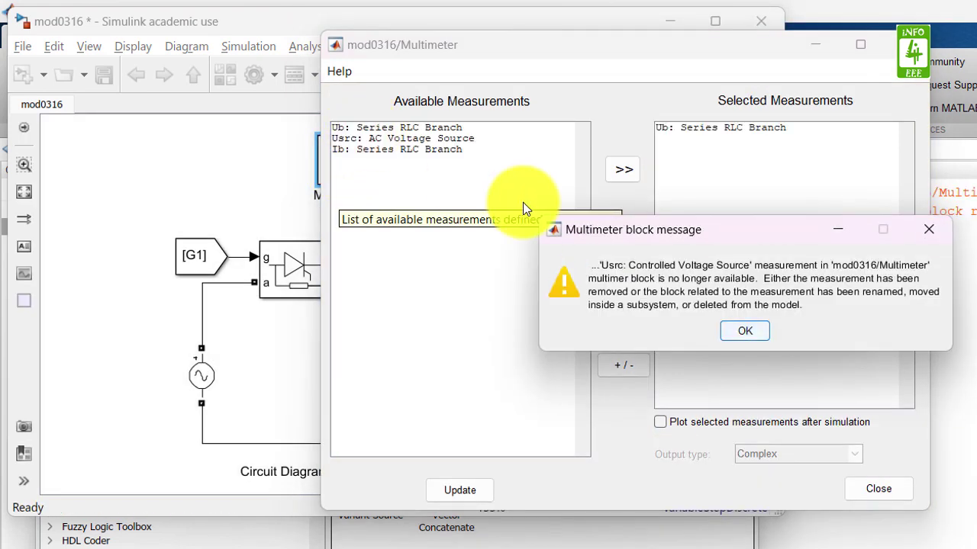
click(731, 329)
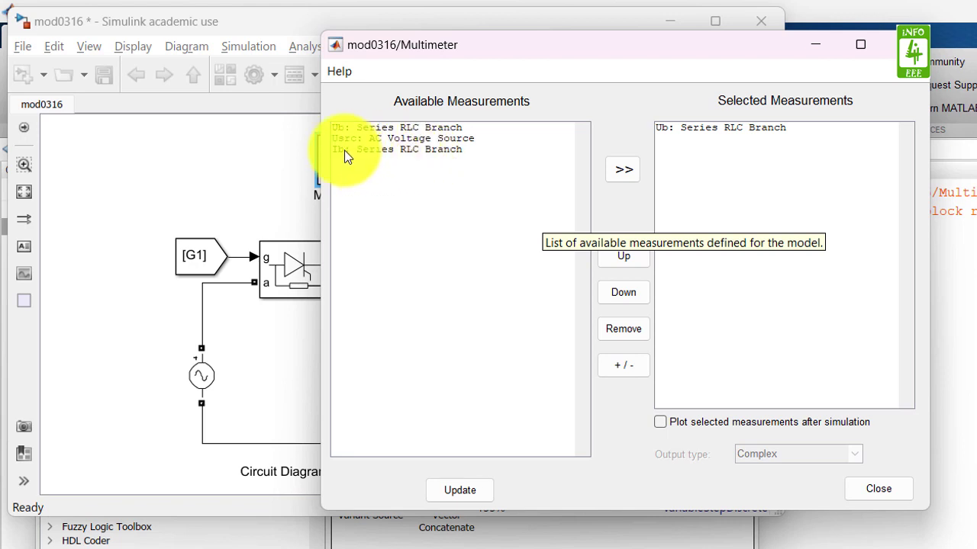
click(452, 138)
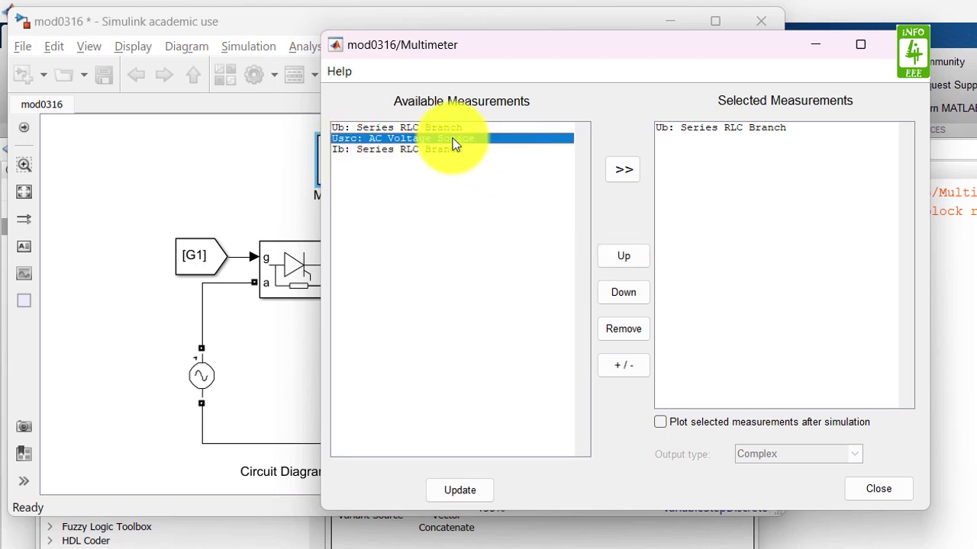
click(627, 174)
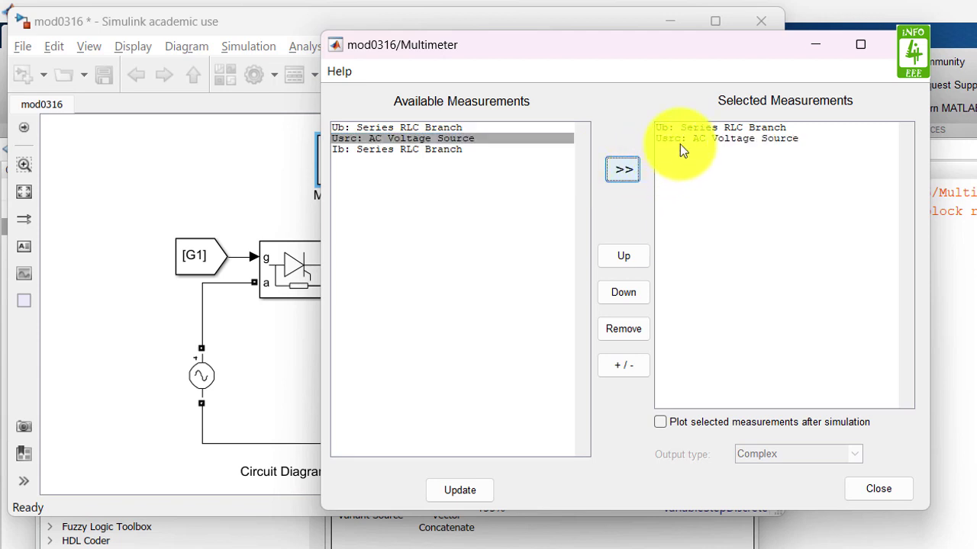
click(686, 139)
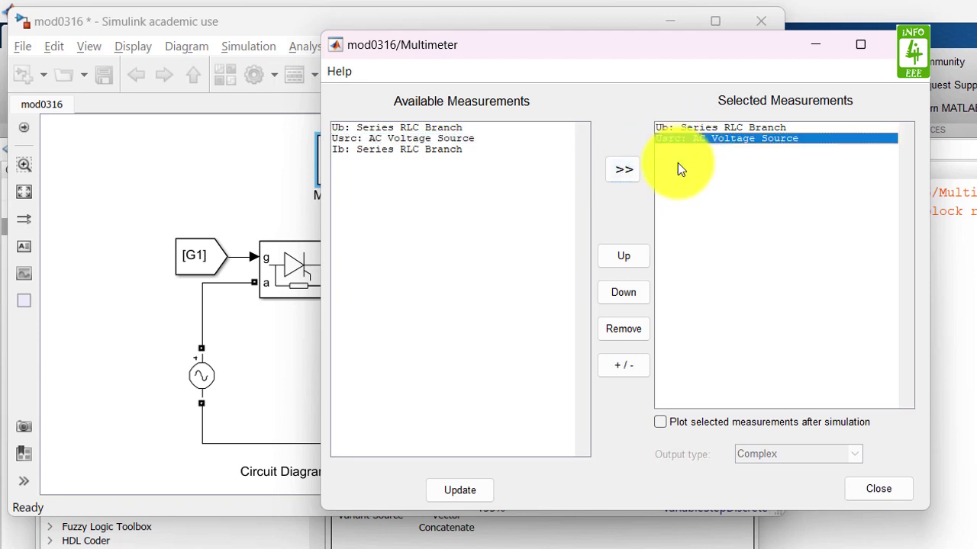
click(631, 254)
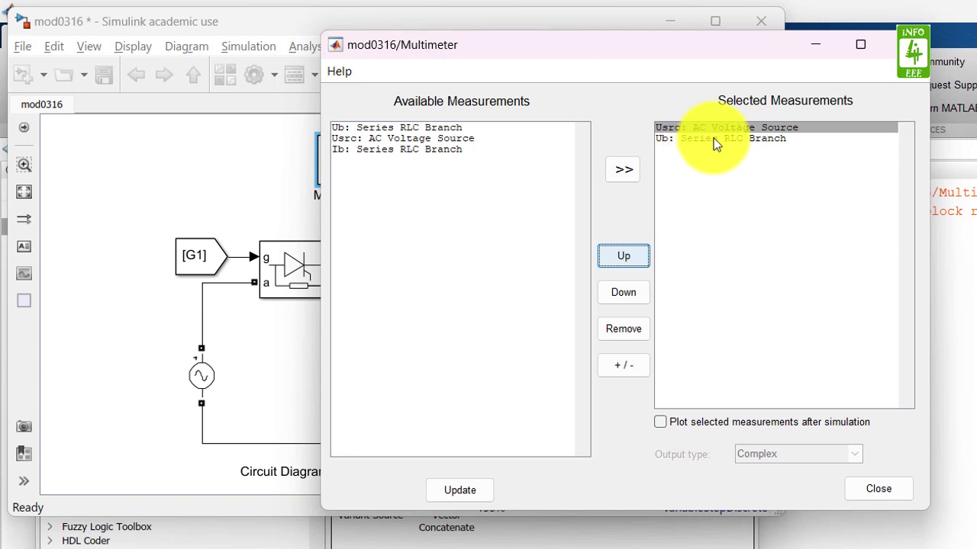
click(406, 150)
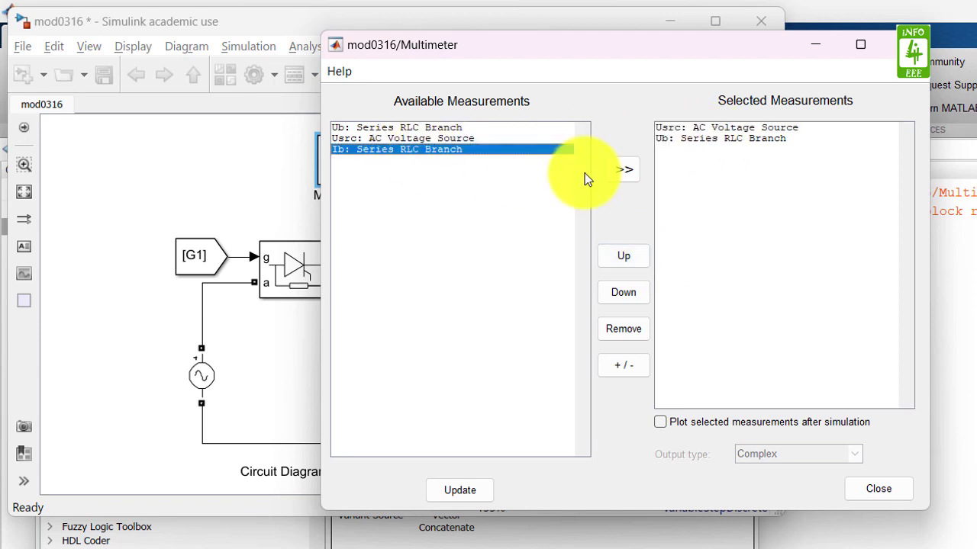
click(622, 169)
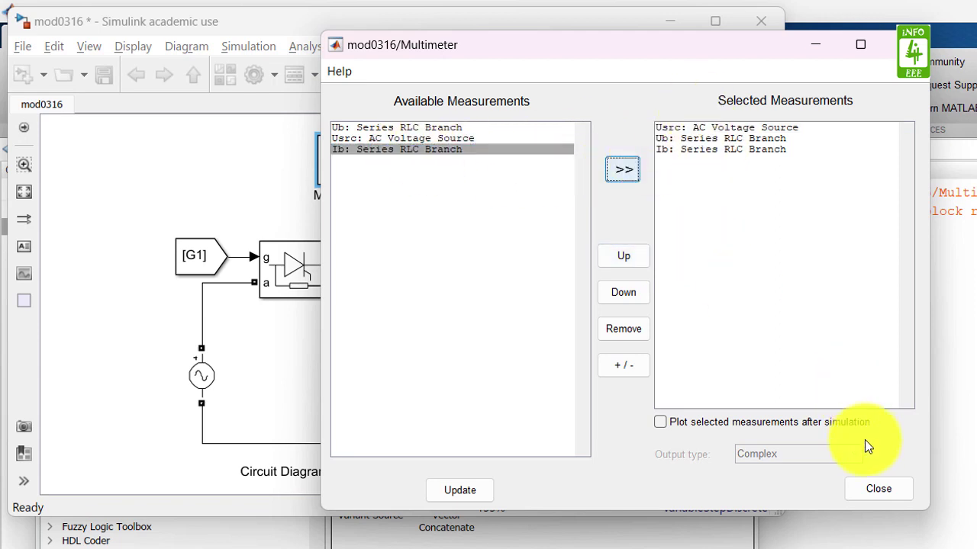
click(874, 488)
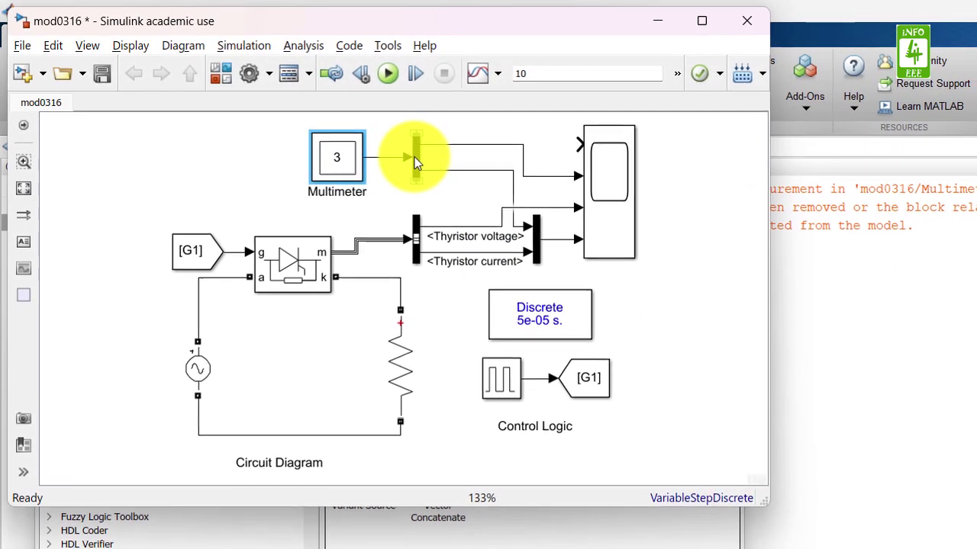
Give the Demux 3 outputs, delete its old lines, and wire output 1 to Scope input 1
double_click(421, 160)
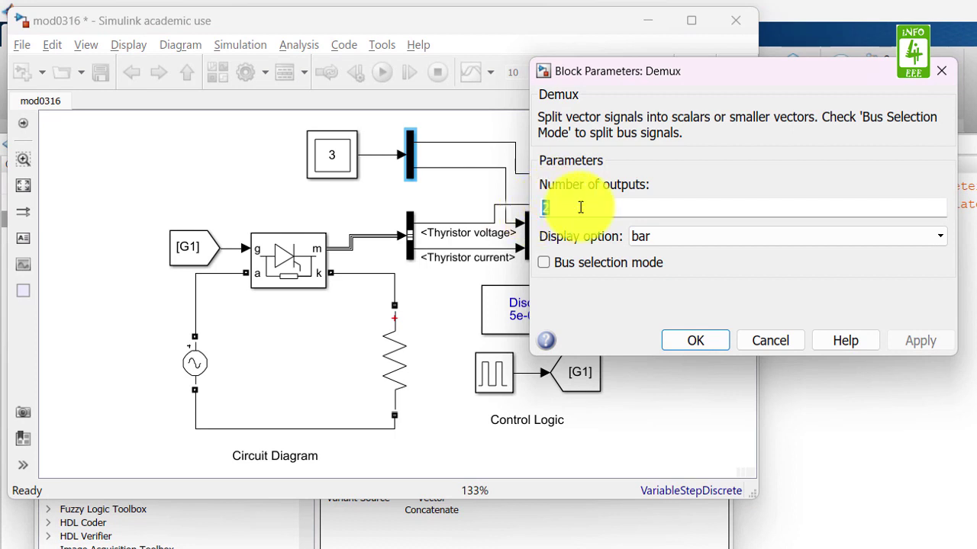
text(3)
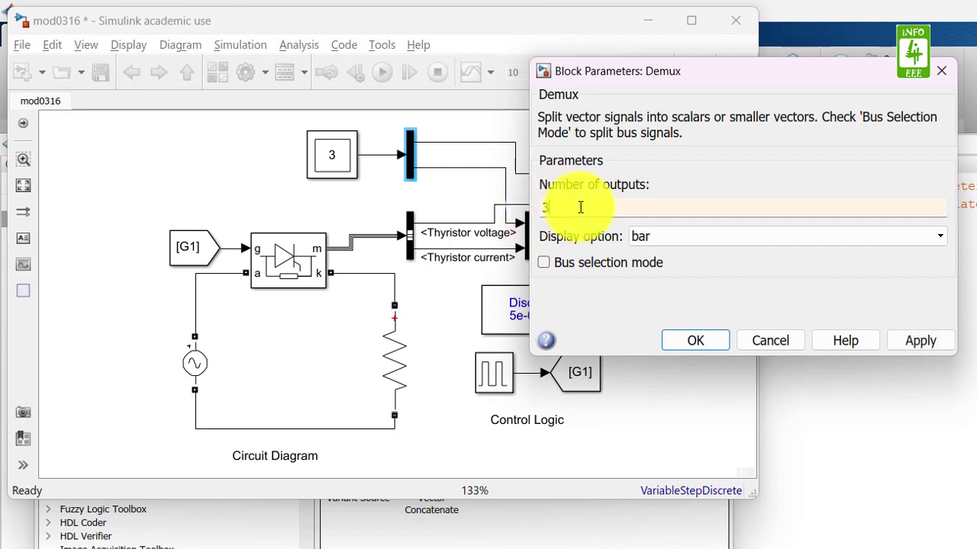
key(Return)
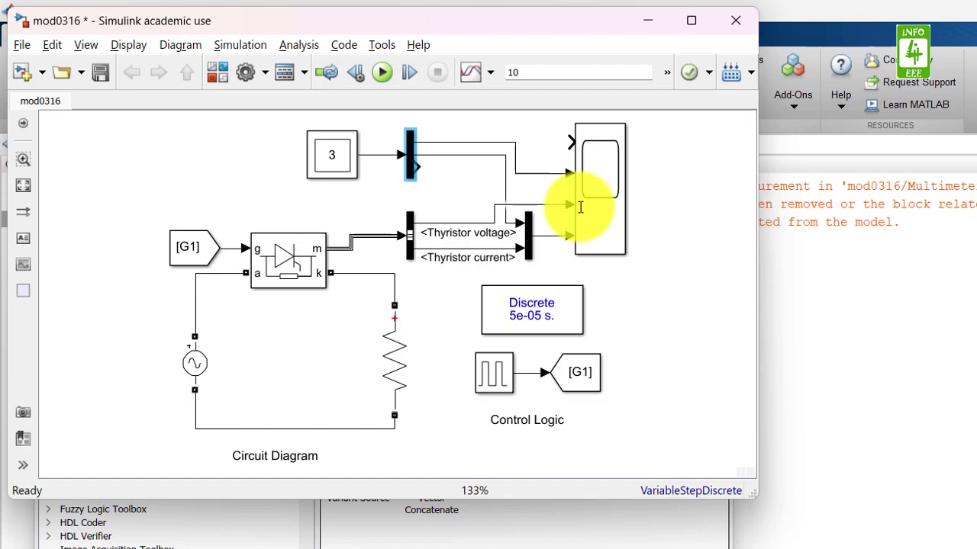
click(467, 155)
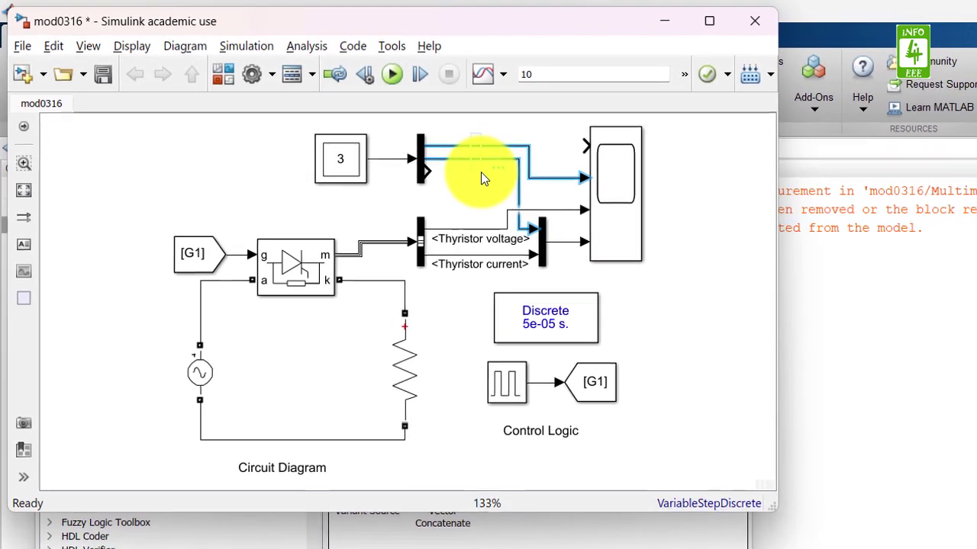
key(Delete)
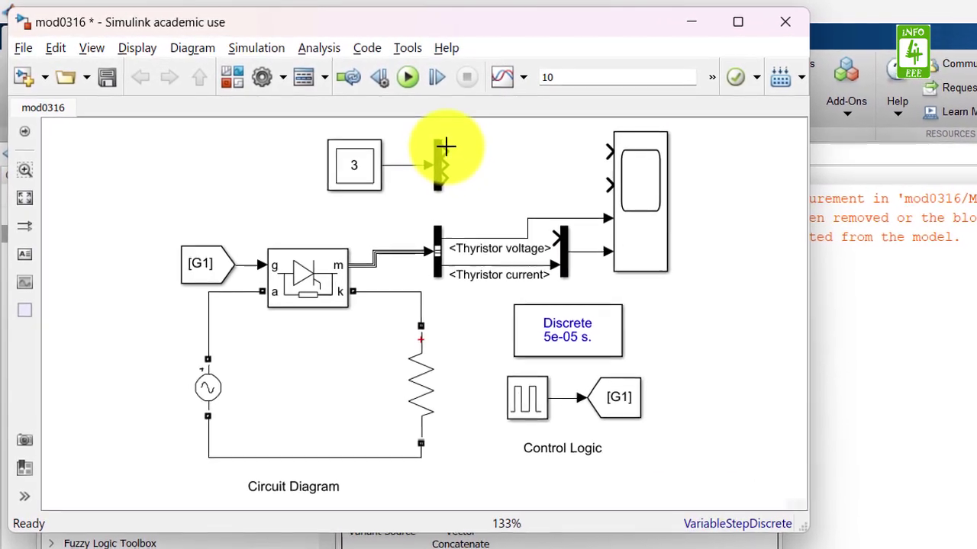
drag(445, 147, 626, 156)
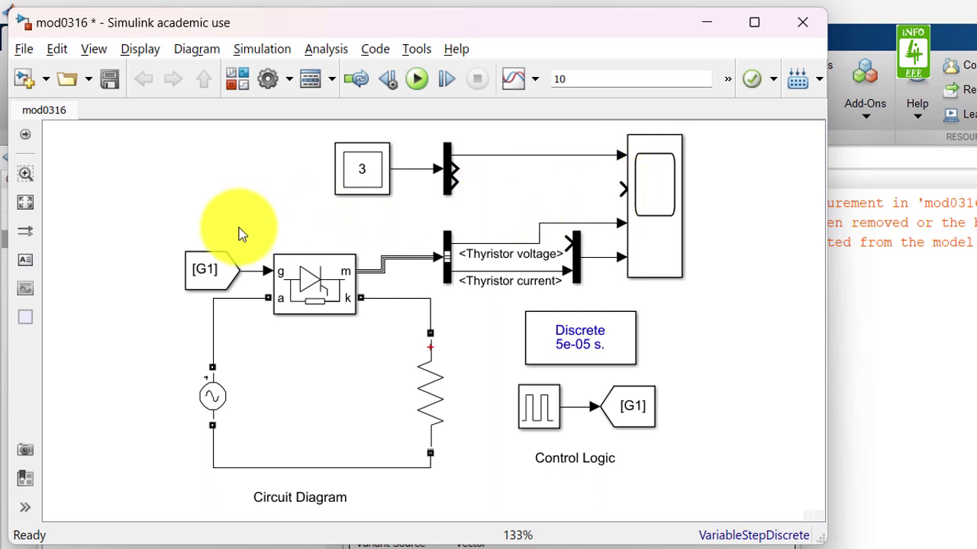
Paste a copy of the [G1] From block next to the Scope's second input
click(211, 267)
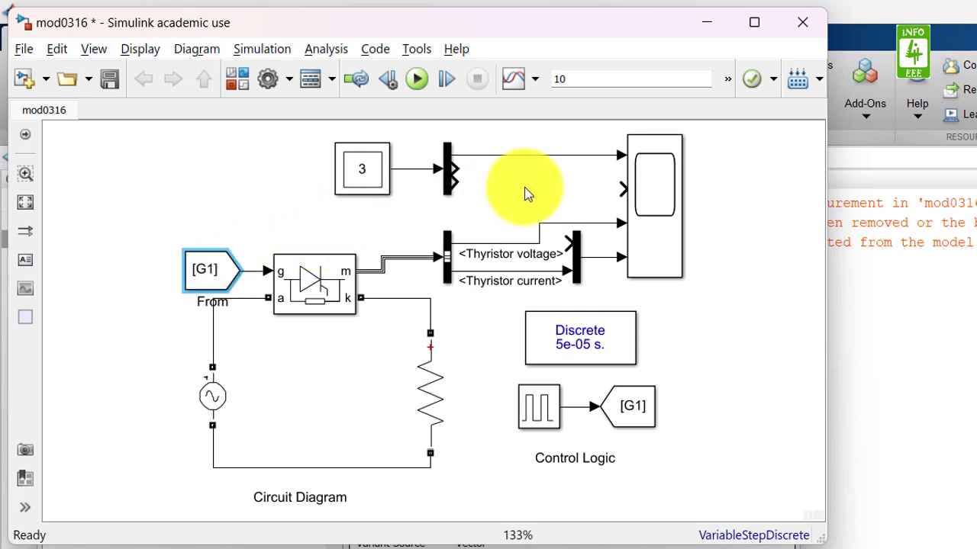
key(ctrl+v)
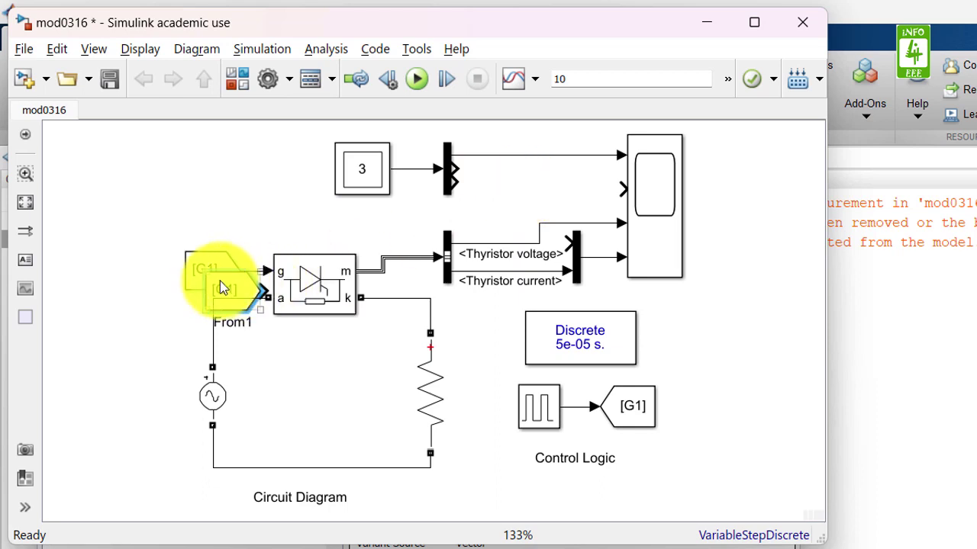
drag(220, 281, 565, 188)
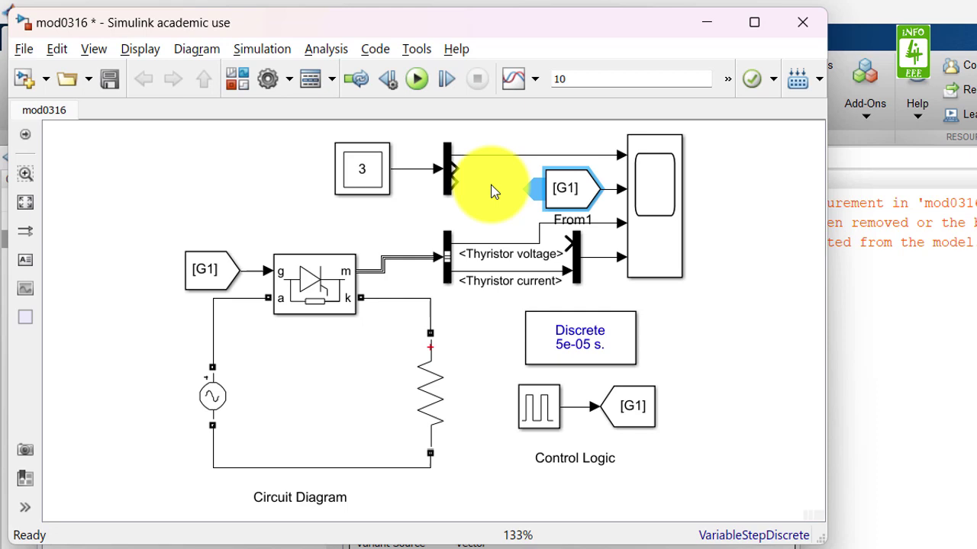
click(491, 189)
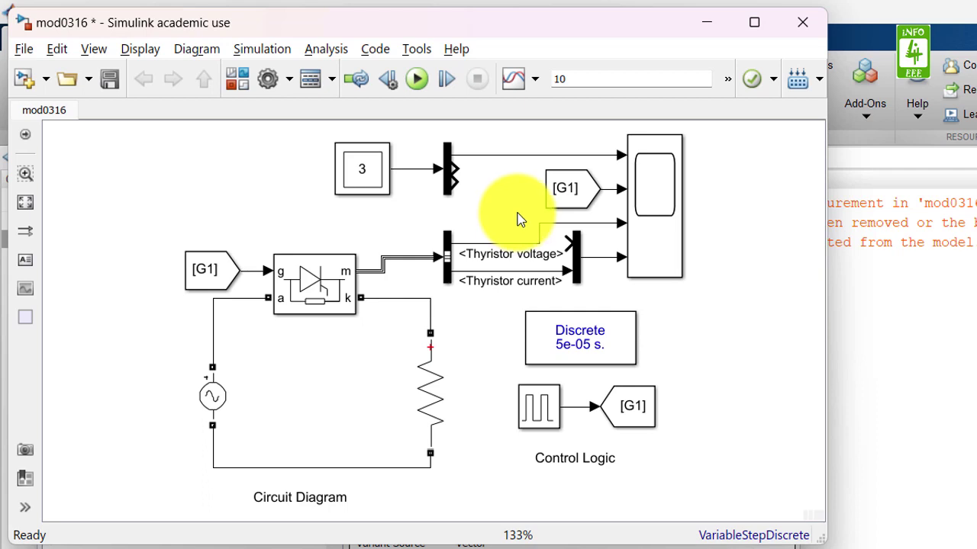
Delete the Thyristor voltage line and move the Mux up beside the Multimeter Demux
click(539, 231)
key(Delete)
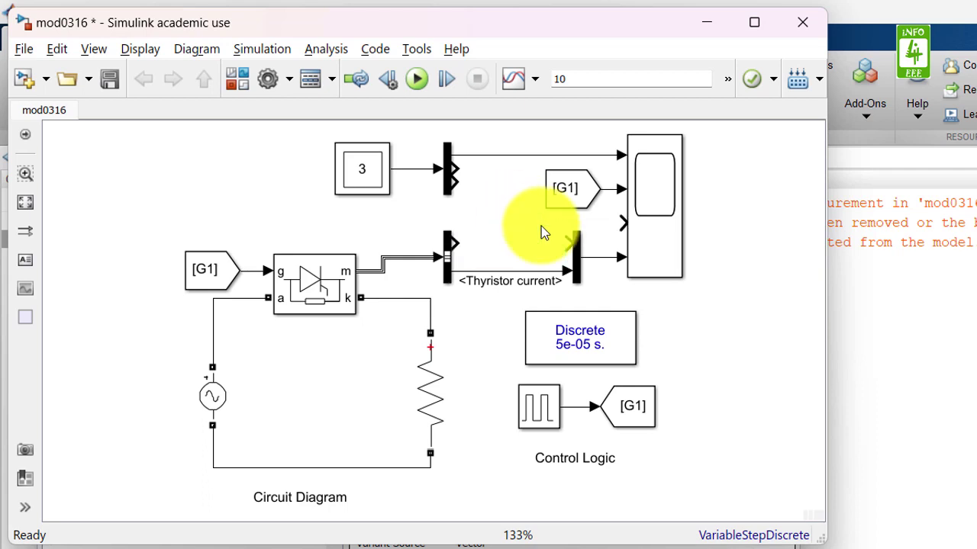
click(576, 247)
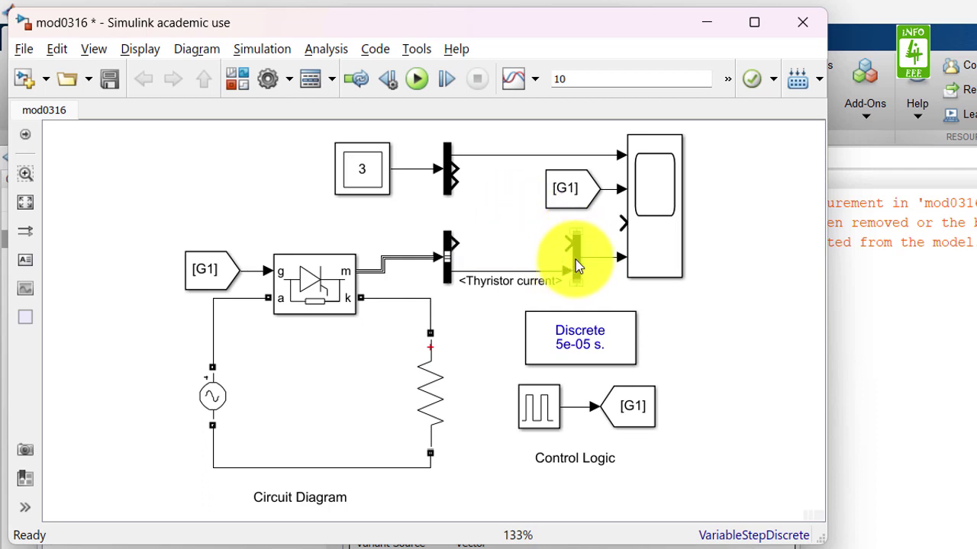
mouse_move(578, 260)
mouse_down()
mouse_move(501, 197)
mouse_move(499, 218)
mouse_move(498, 190)
mouse_move(480, 167)
mouse_move(470, 196)
mouse_move(624, 223)
mouse_up()
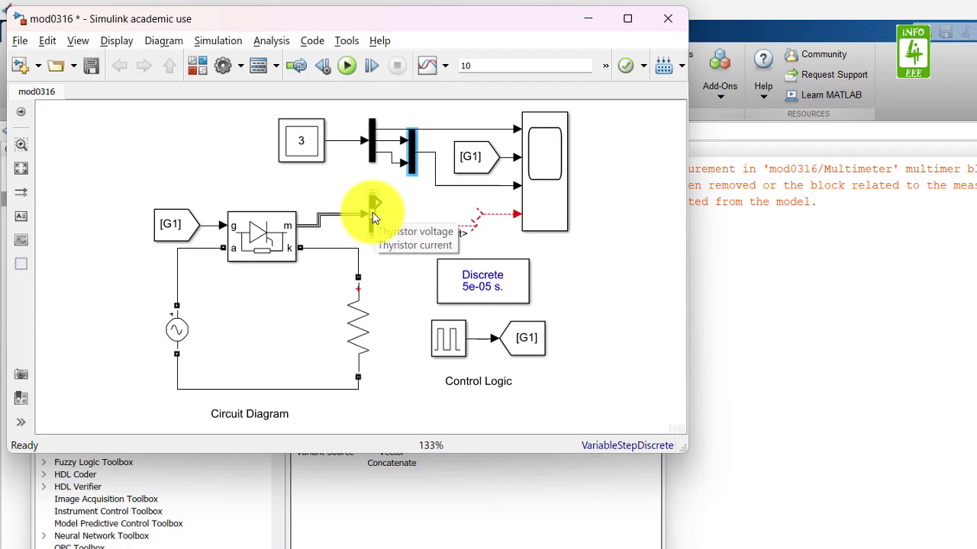
Remove Thyristor current from the Bus Selector's outputs and delete its leftover line
double_click(361, 206)
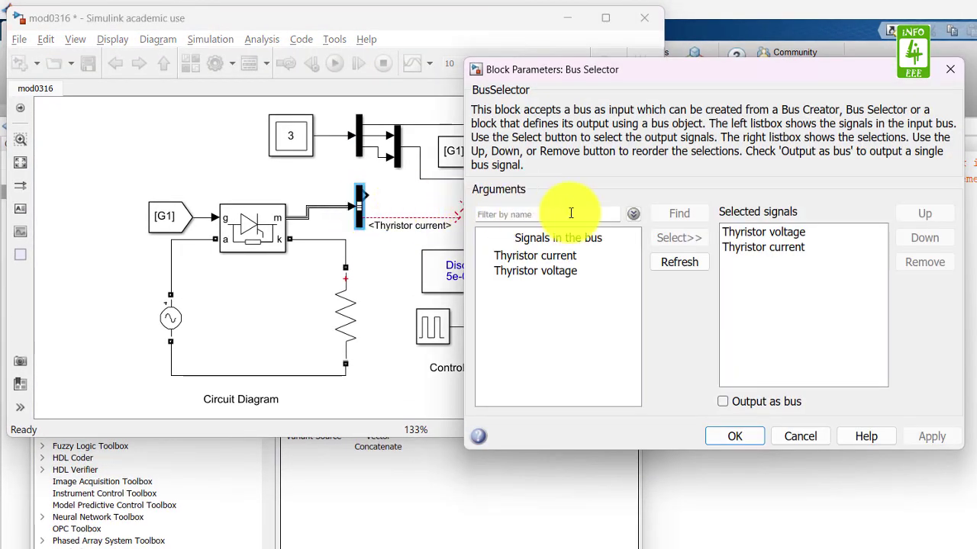
click(786, 249)
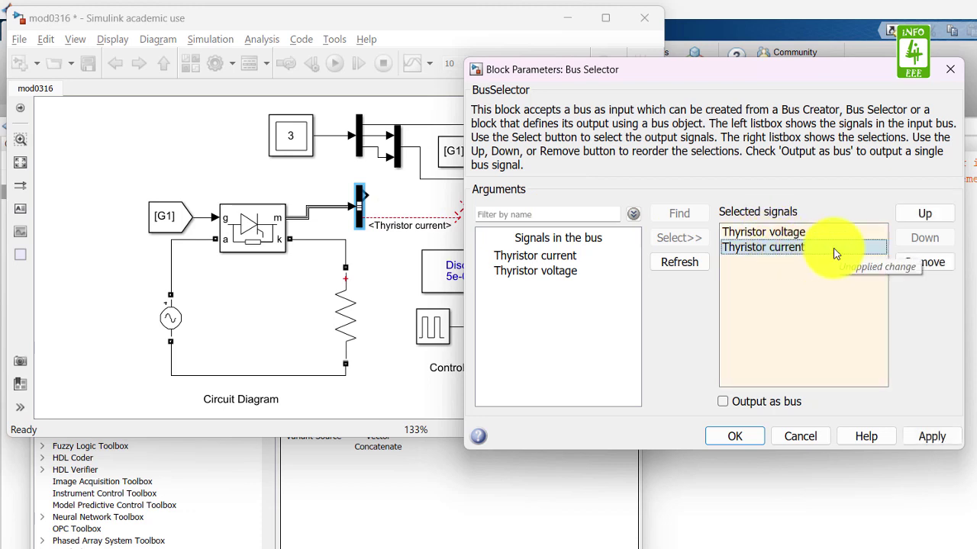
key(Delete)
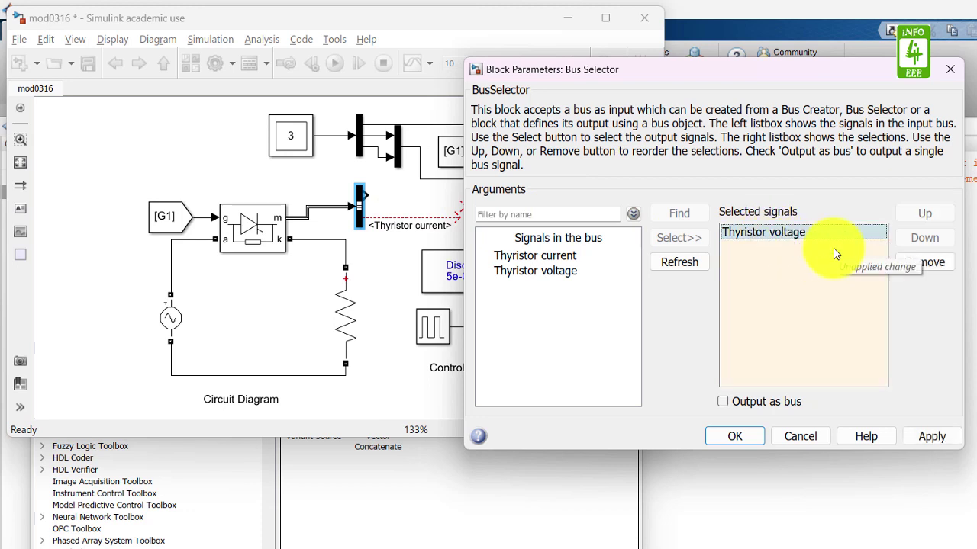
click(735, 437)
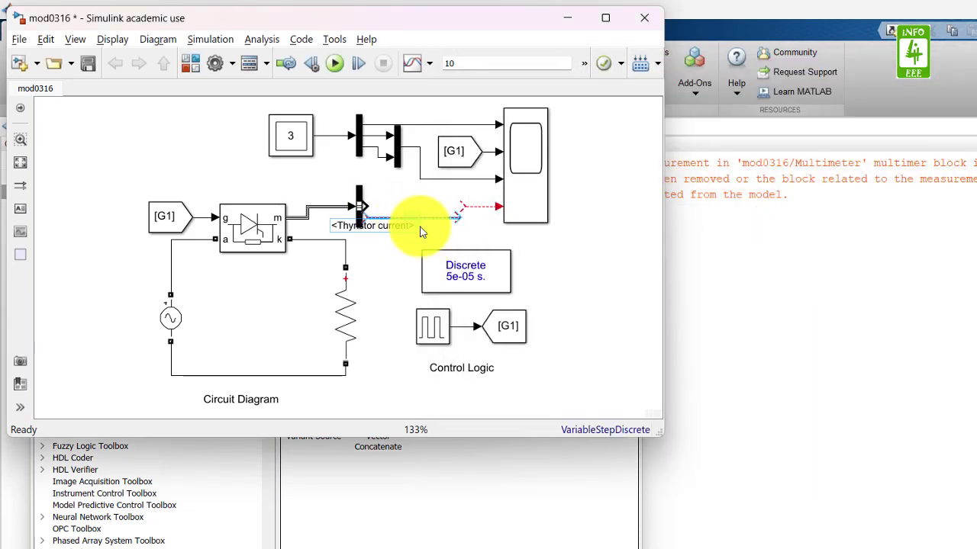
key(Delete)
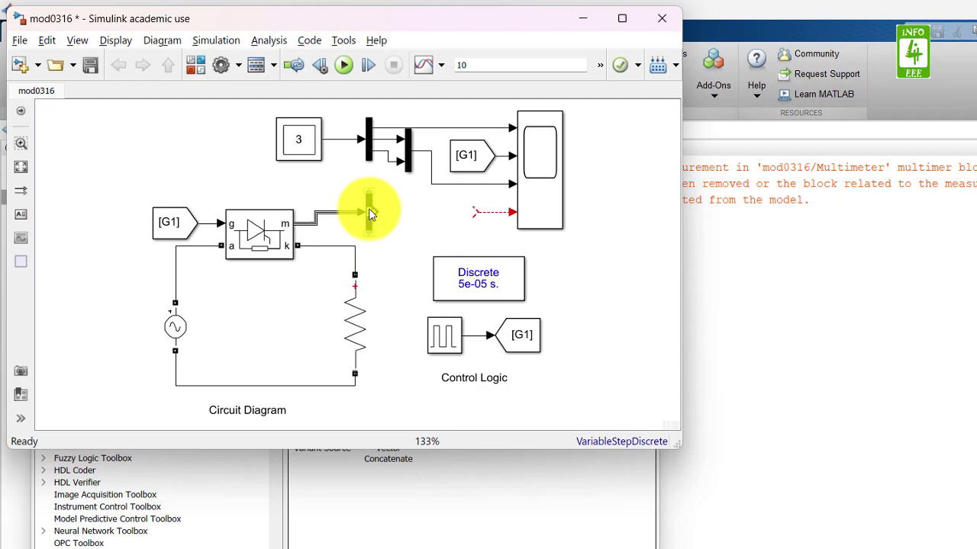
Connect a copied Goto block tagged v_T1 to the Bus Selector's Thyristor voltage output
drag(370, 212, 343, 221)
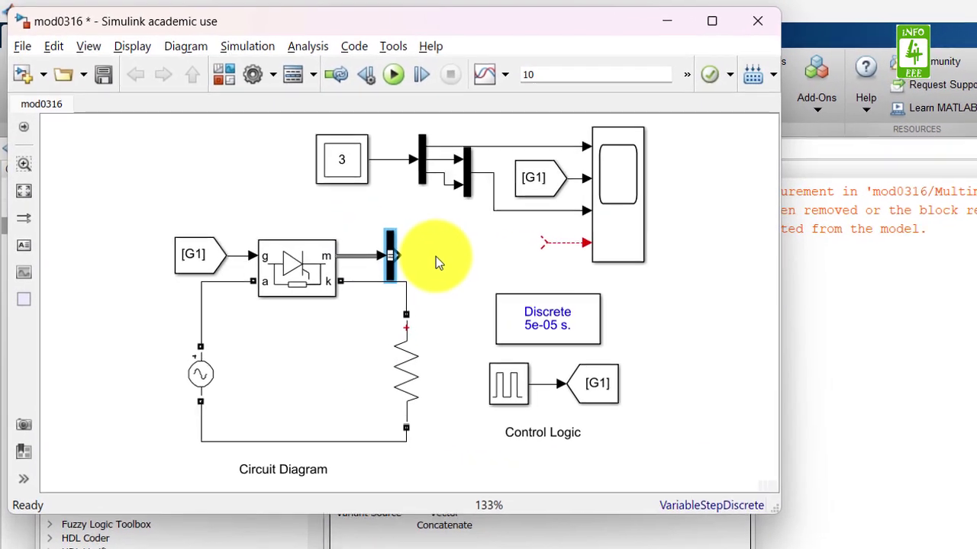
click(602, 385)
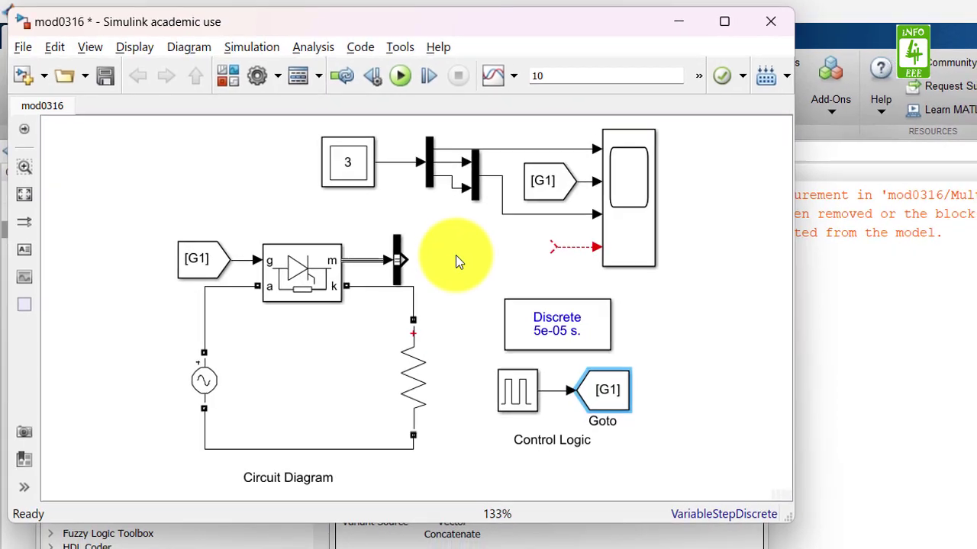
key(ctrl+c)
key(ctrl+v)
drag(450, 253, 435, 259)
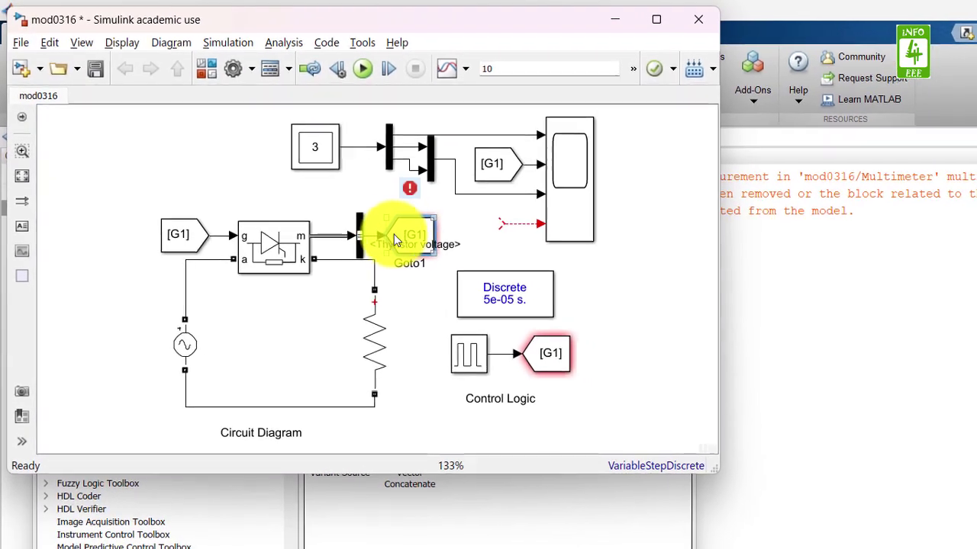
drag(393, 234, 447, 212)
double_click(443, 214)
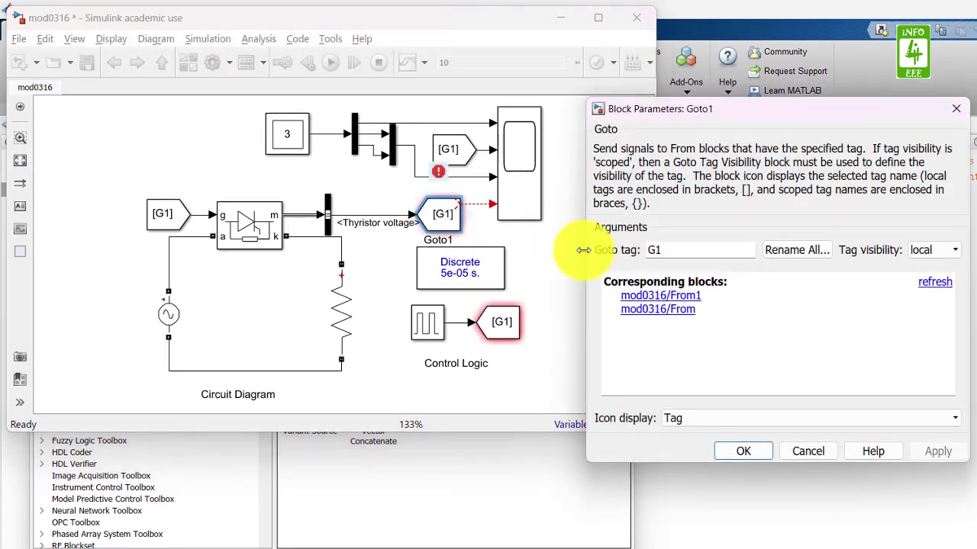
text(v_T)
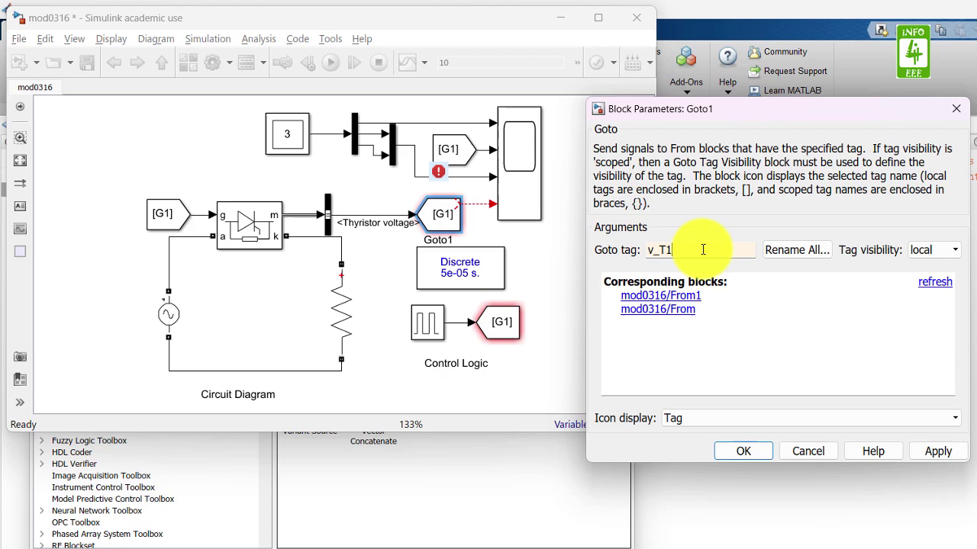
text(1)
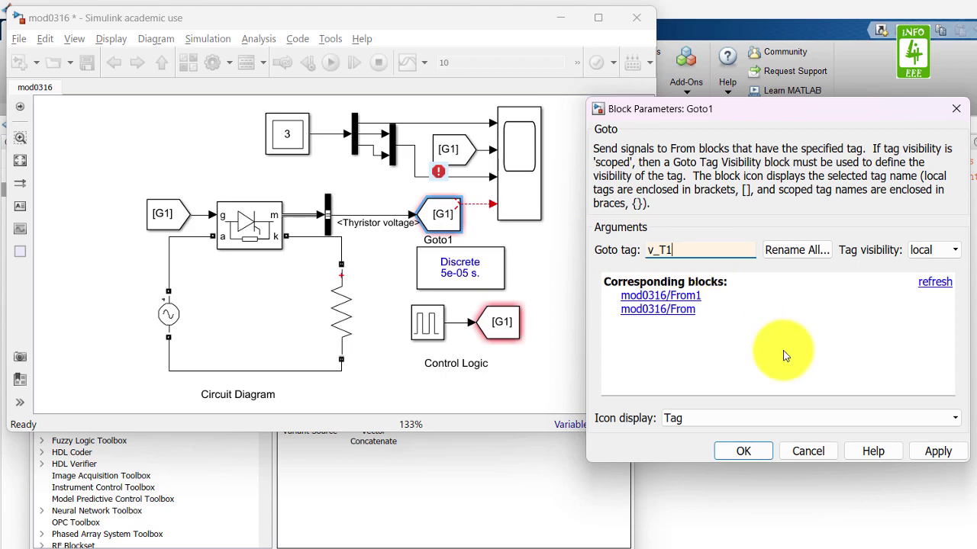
click(741, 449)
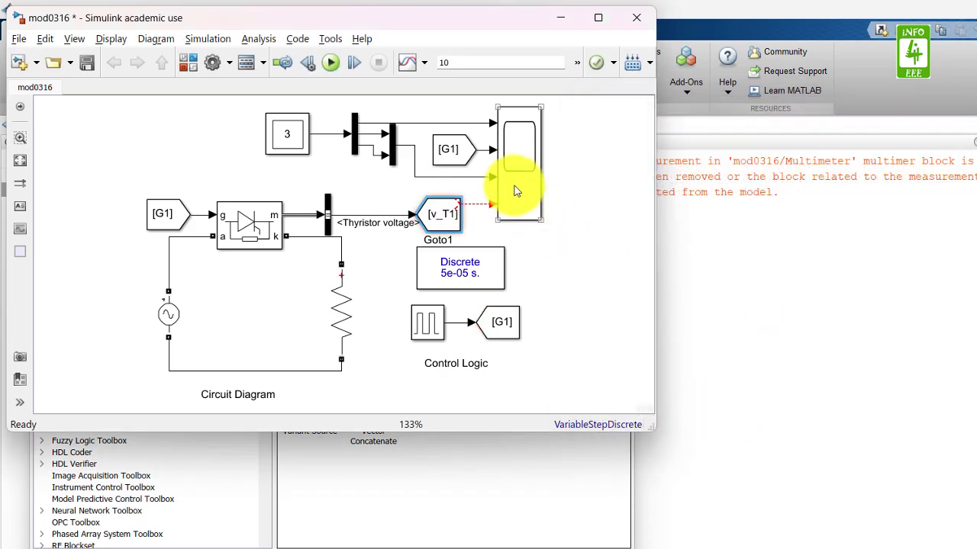
Shift the Multimeter, Mux and Scope group to the right and slightly down
drag(291, 102, 644, 181)
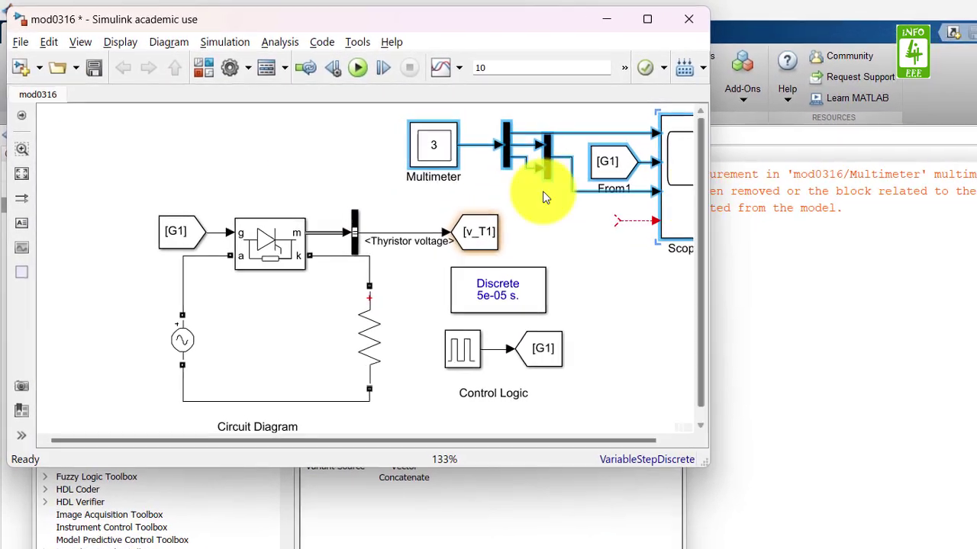
click(21, 169)
key(Right)
key(Right)
key(Right)
key(Right)
key(Right)
key(Right)
key(Right)
key(Right)
key(Right)
key(Right)
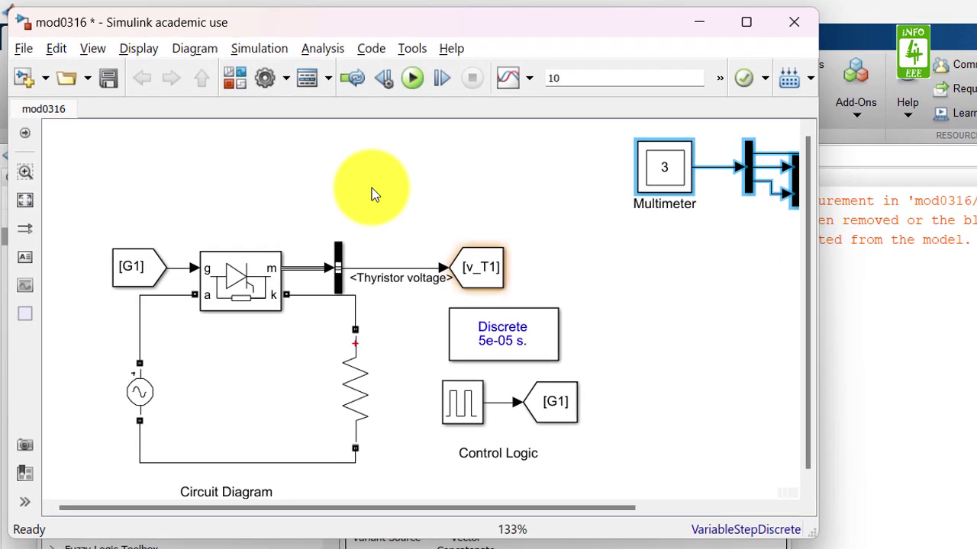
key(Right)
key(Right)
key(Right)
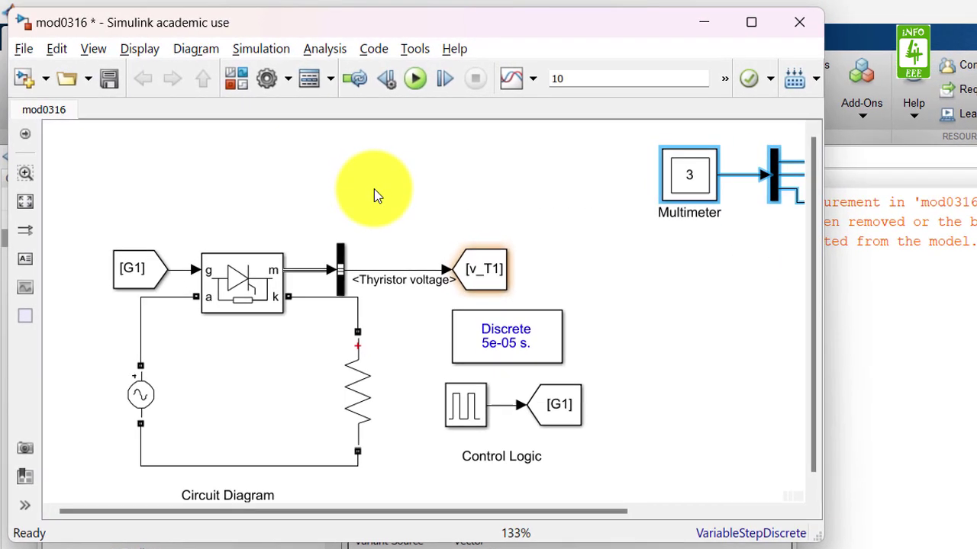
key(Down)
key(Down)
key(Down)
key(Down)
key(Down)
key(Down)
key(Down)
key(Down)
key(Down)
key(Down)
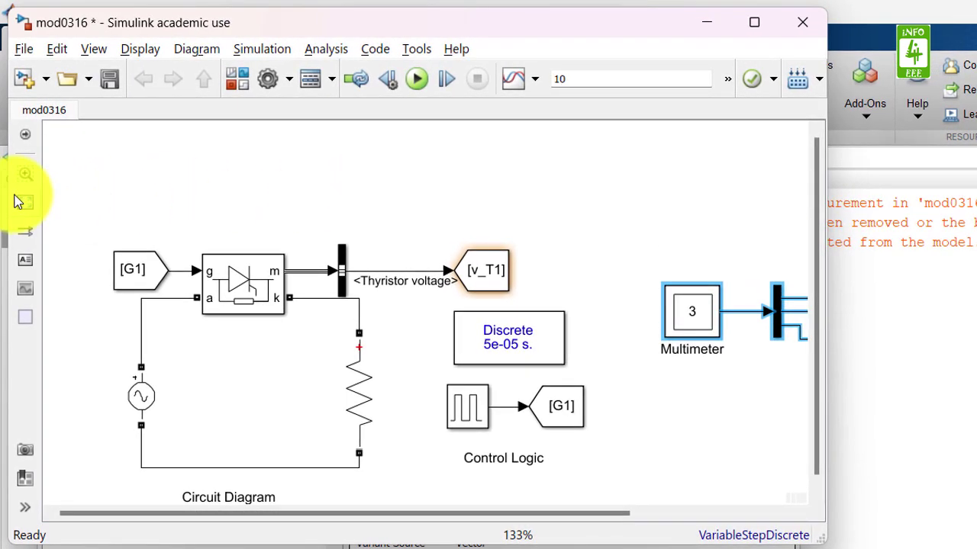
click(21, 202)
Set the Scope's fourth-input From block to tag v_T1 after updating the tag list
click(627, 378)
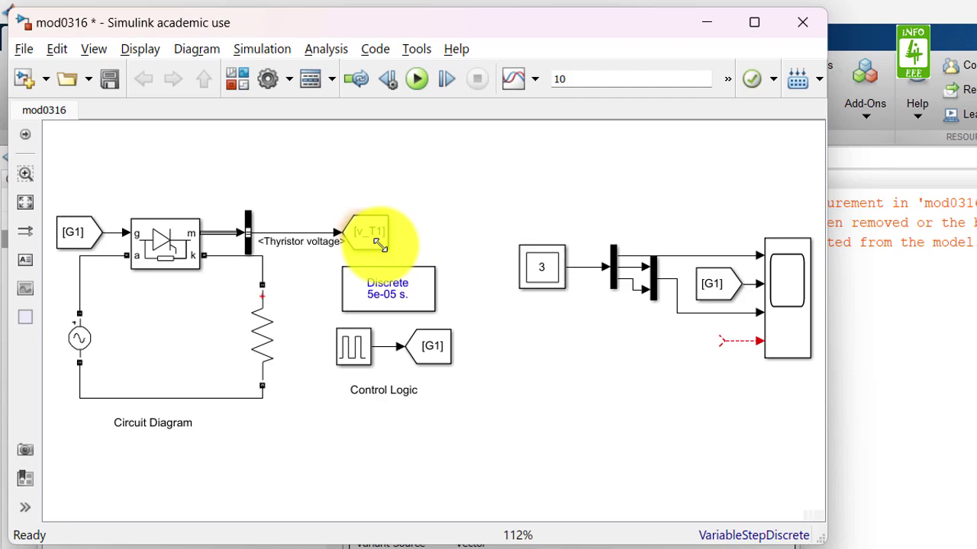
drag(75, 238, 644, 312)
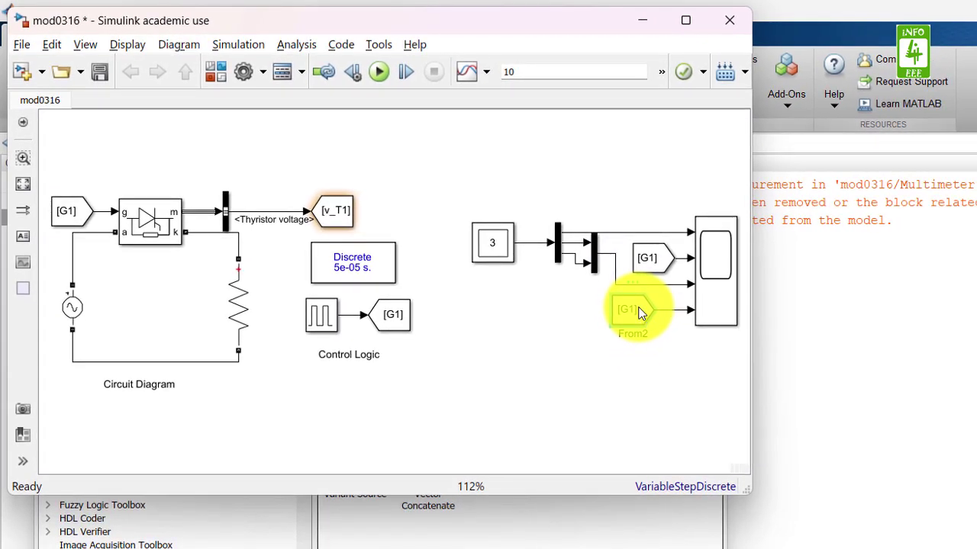
double_click(639, 311)
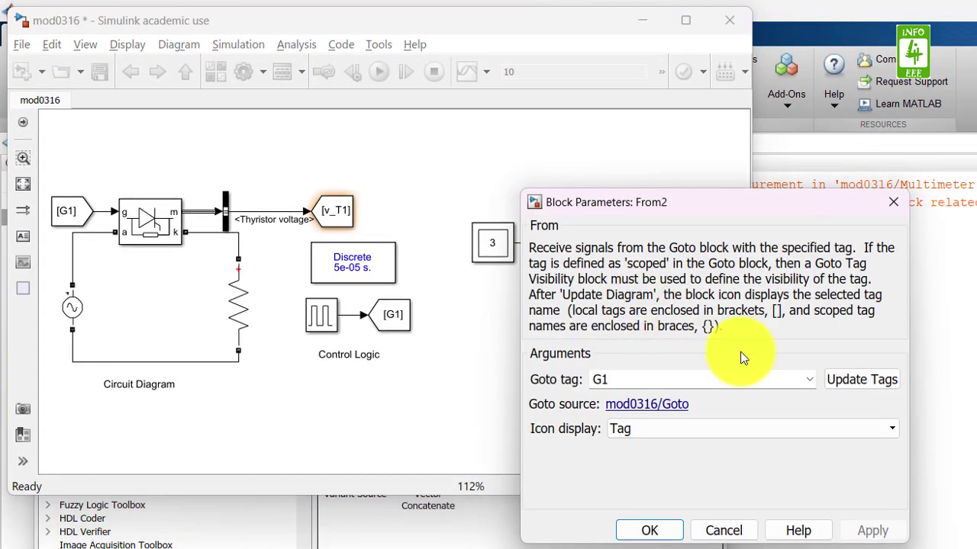
click(812, 379)
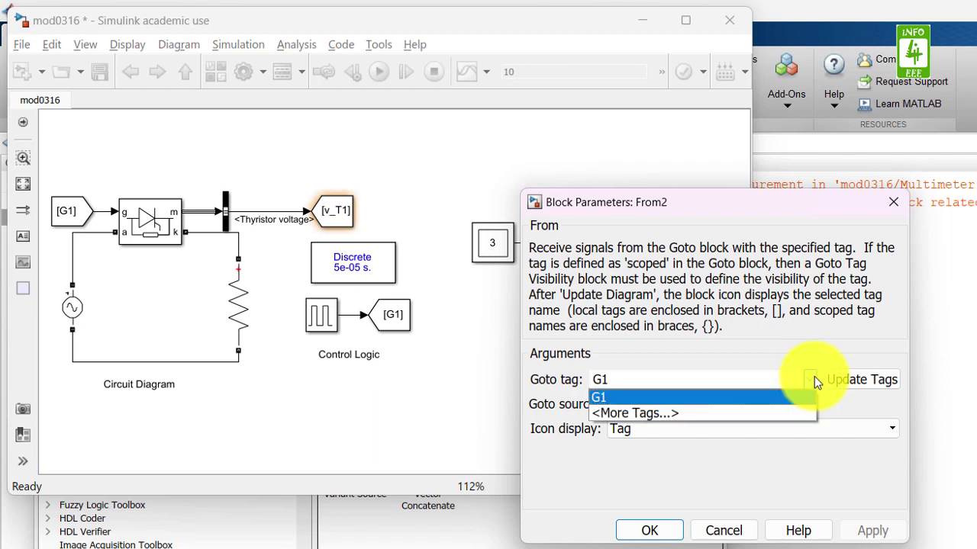
click(791, 359)
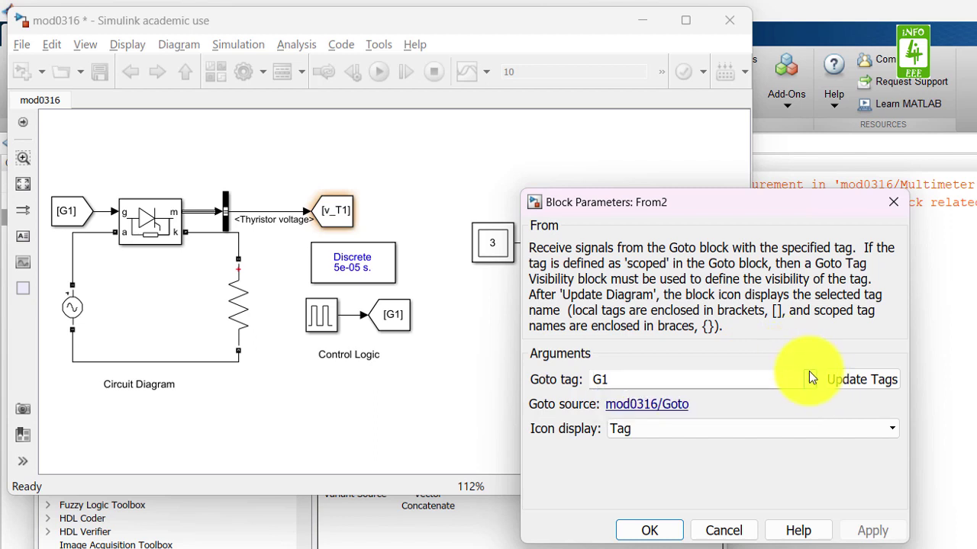
click(810, 377)
click(810, 376)
click(864, 381)
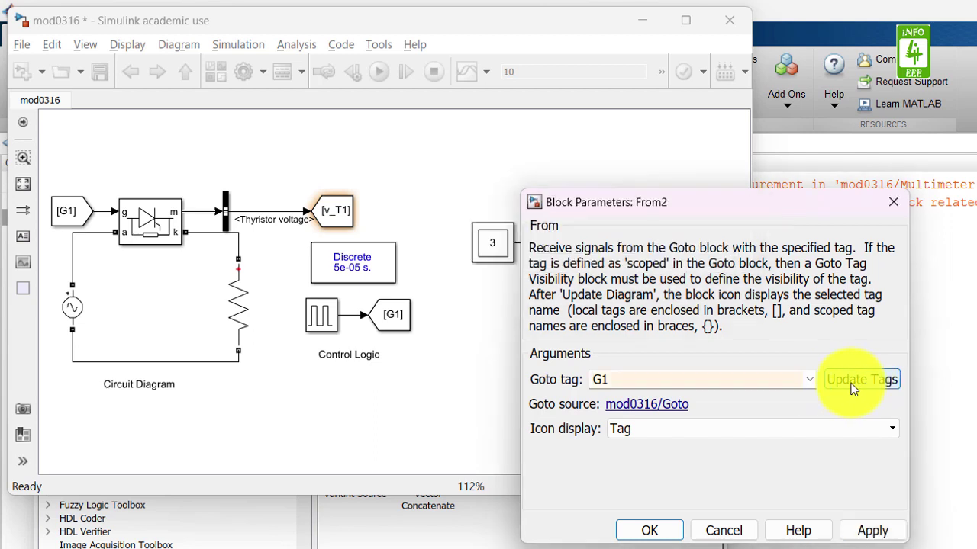
click(810, 377)
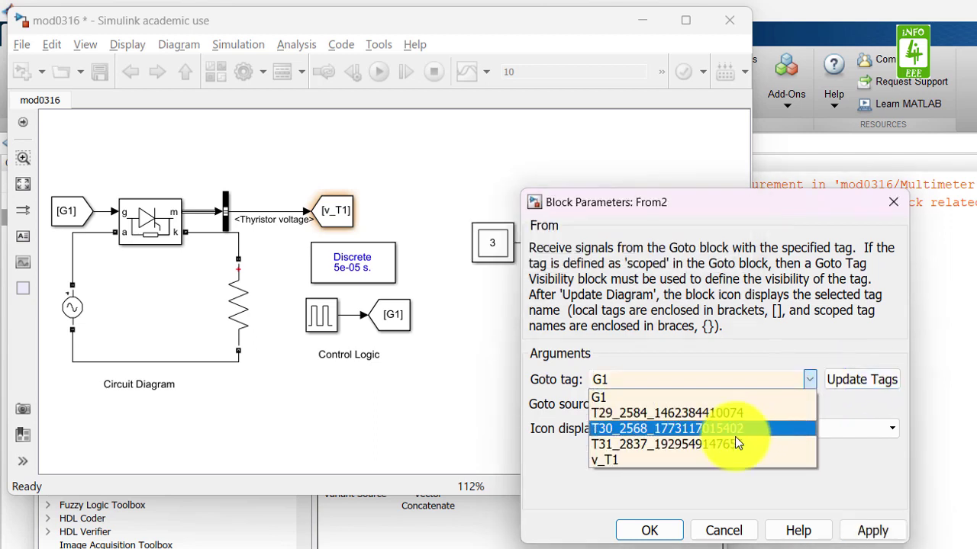
click(681, 461)
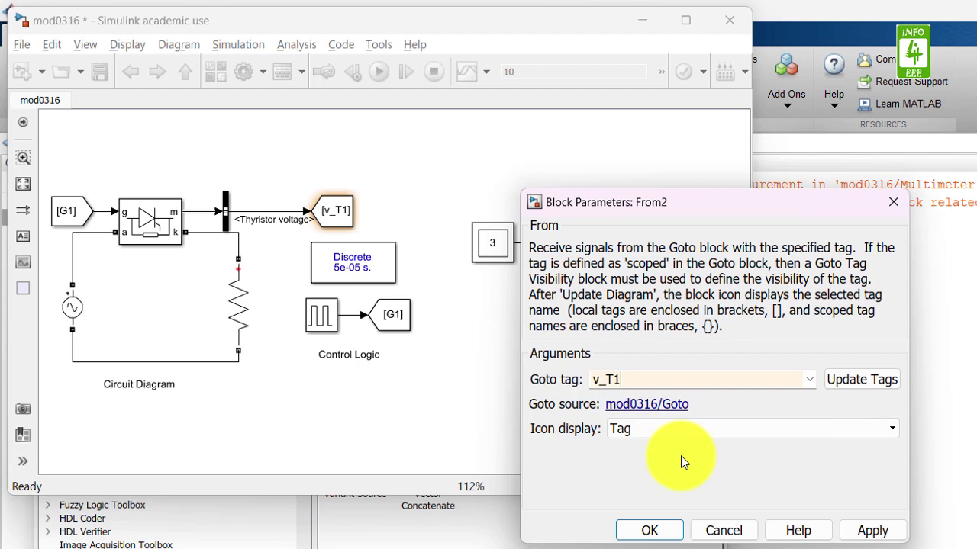
click(649, 532)
click(530, 358)
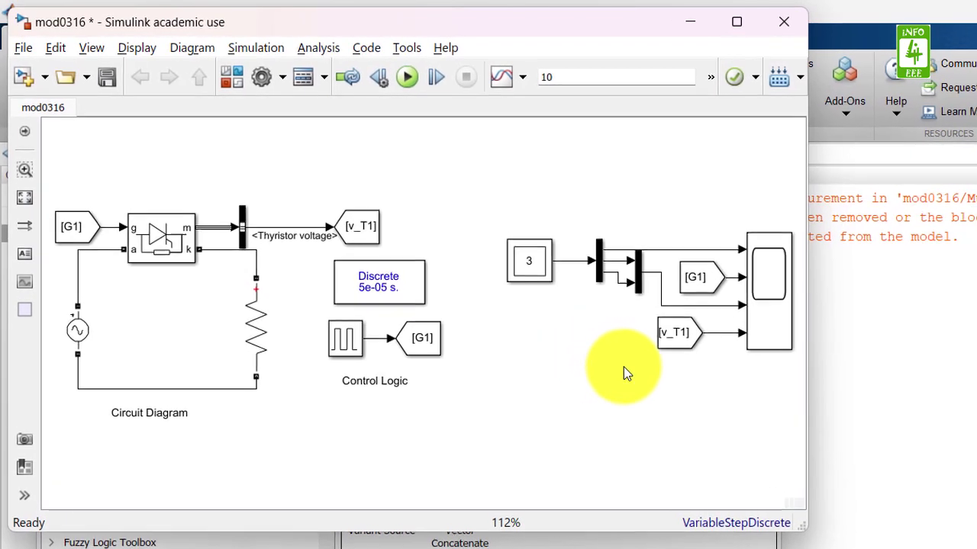
Add a 'Measurement Section' text annotation on the canvas to label the scope group
double_click(601, 372)
click(636, 392)
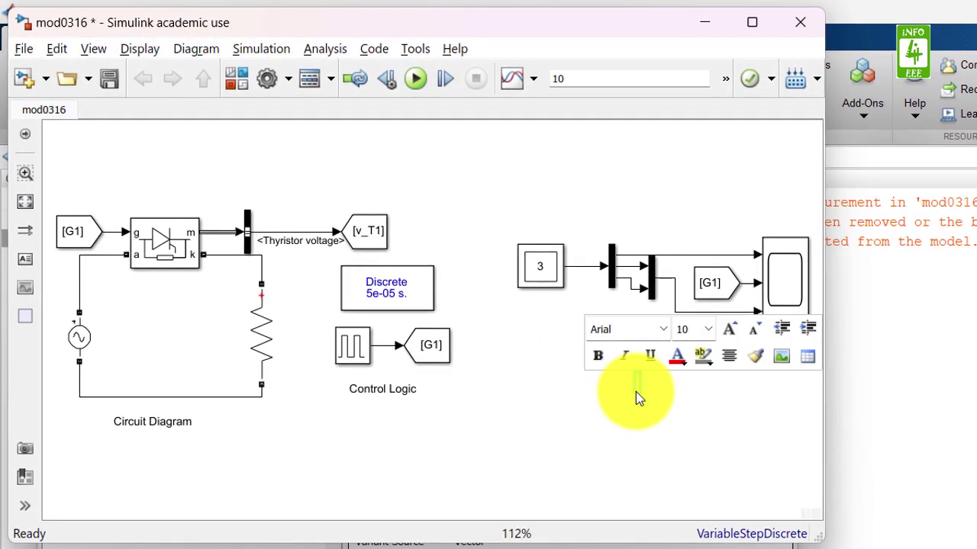
text(Measurem)
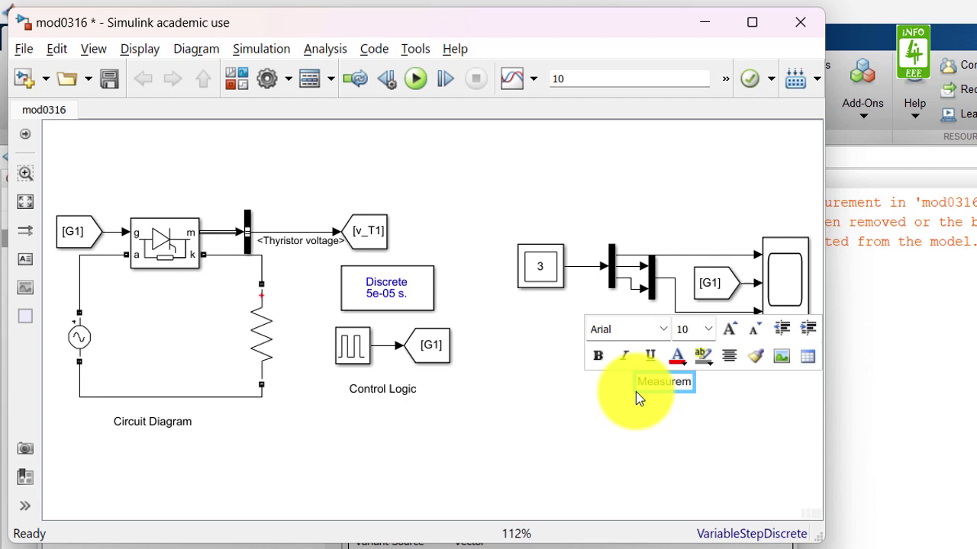
text(ent Sect)
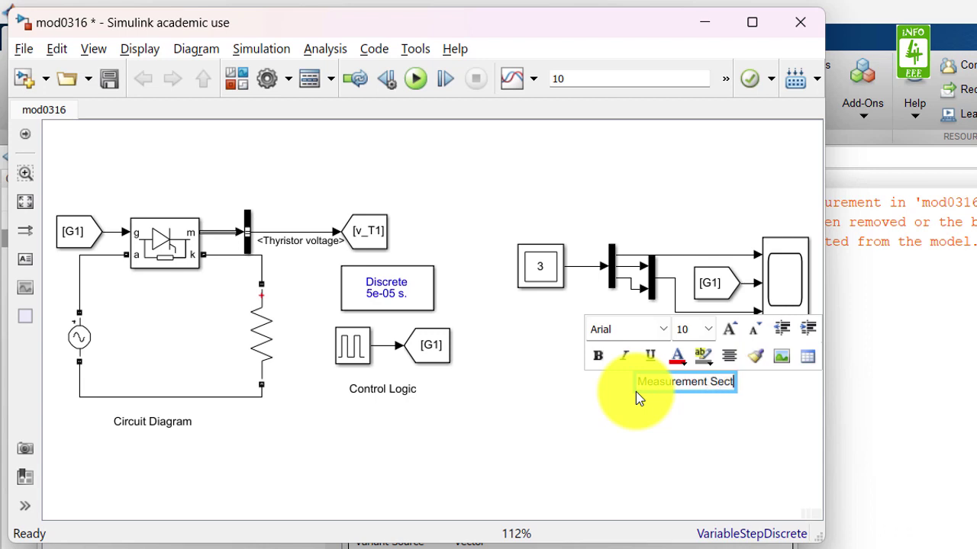
text(ion)
click(555, 423)
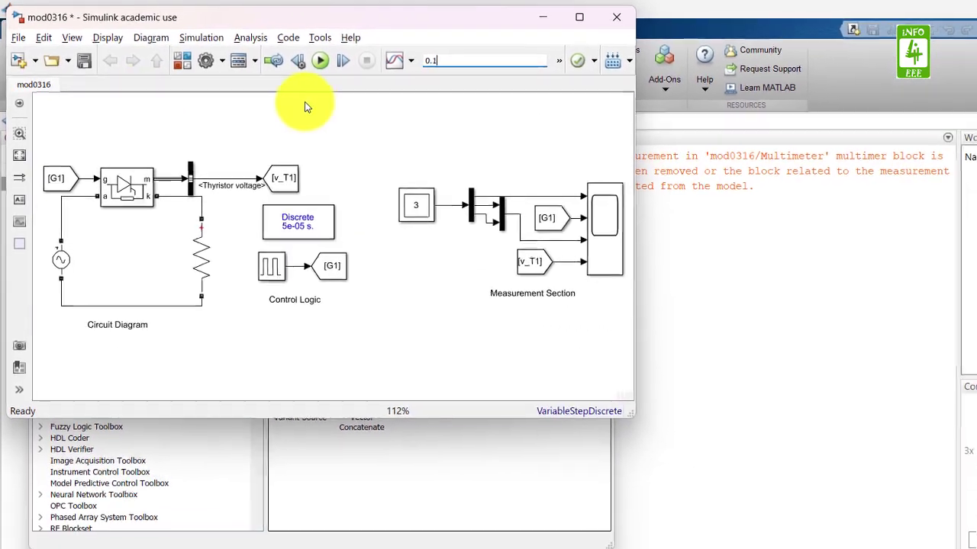
Open the Scope window and run the model through to T=0.100
click(626, 229)
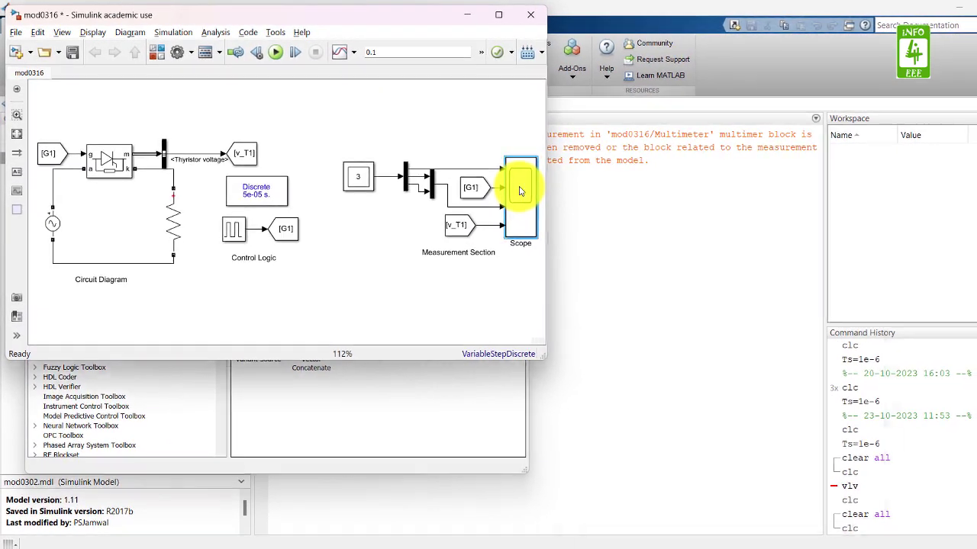
double_click(523, 191)
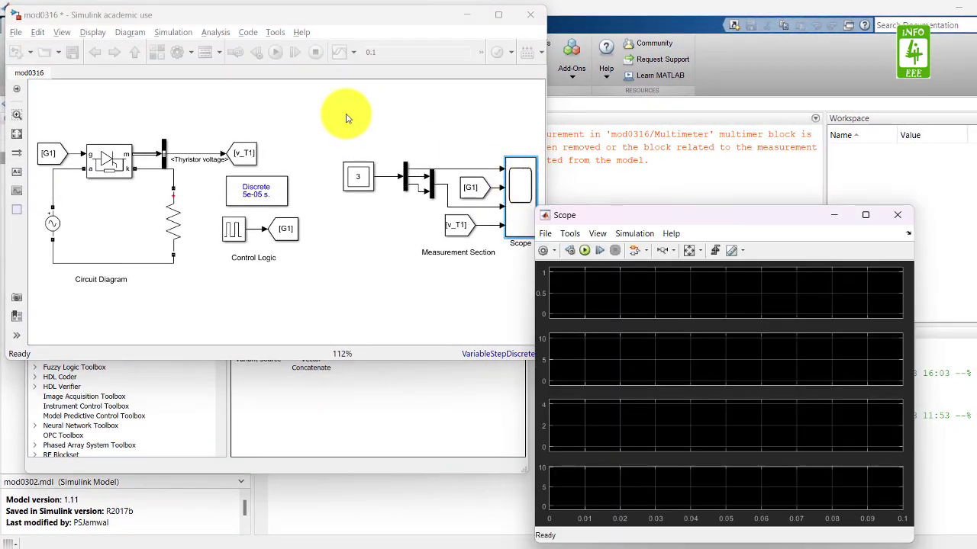
click(297, 86)
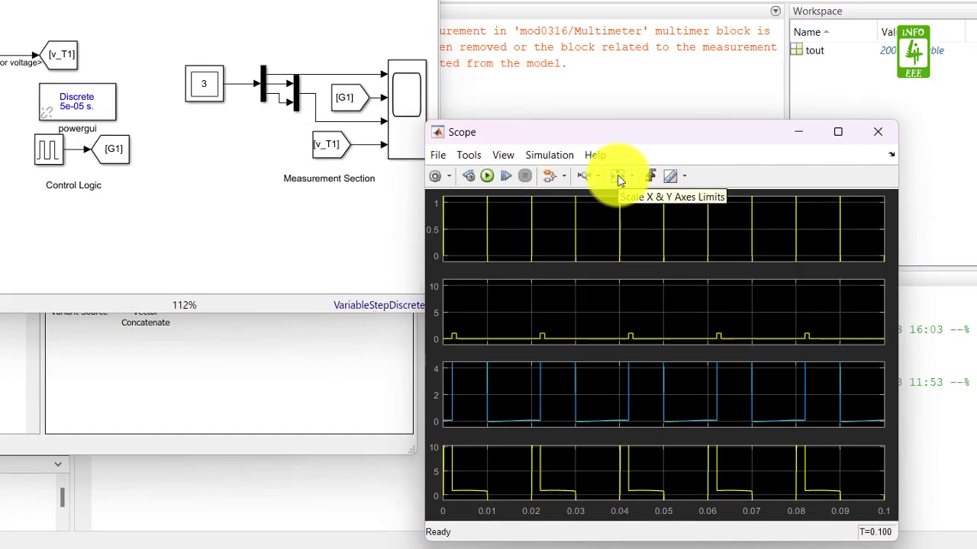
Autoscale the Scope's X and Y axes so all four waveforms fit their plots
click(596, 152)
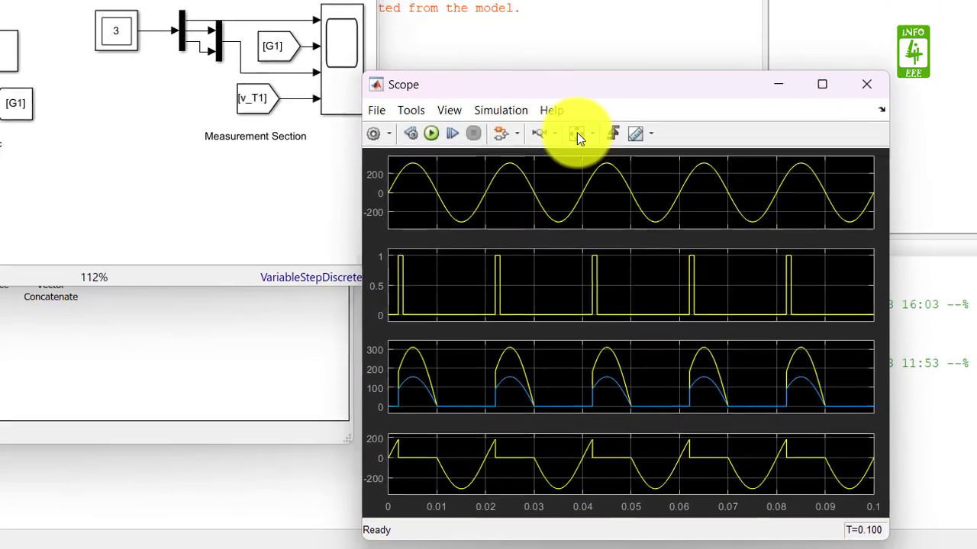